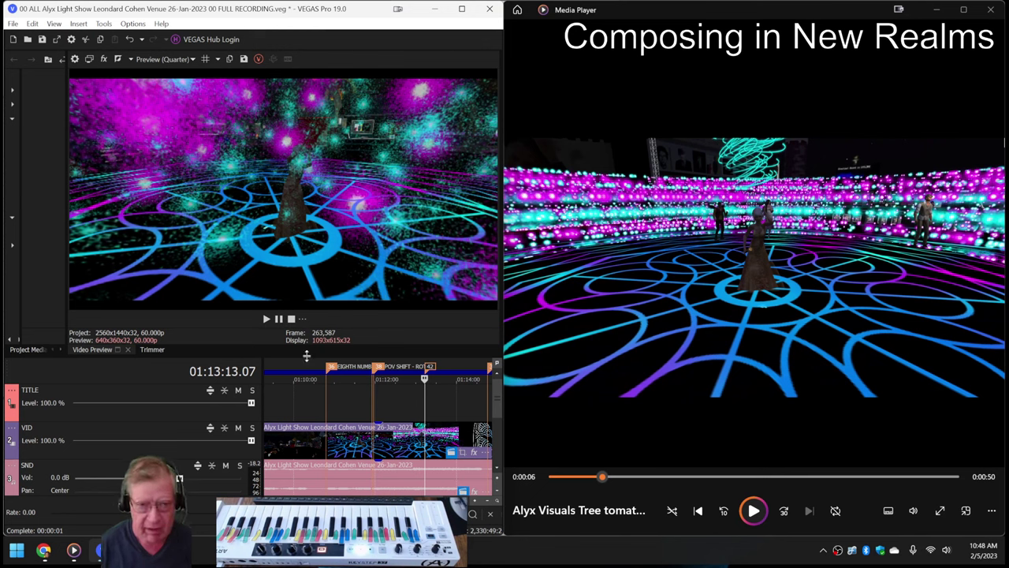
- Briefly preview the light show in VEGAS, then play the Alyx Visuals Tree clip in Media Player, pausing at 0:09
key(space)
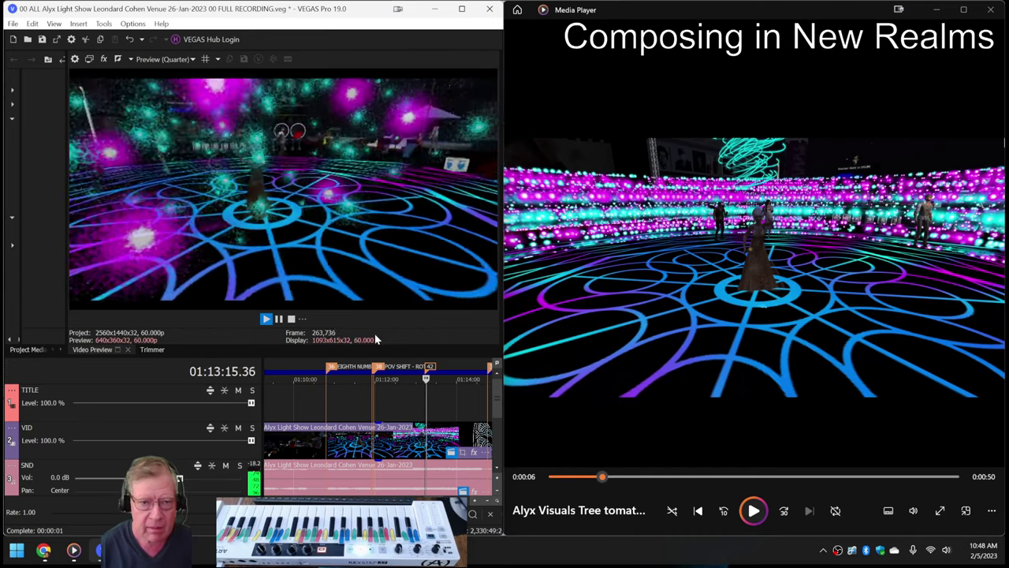
key(space)
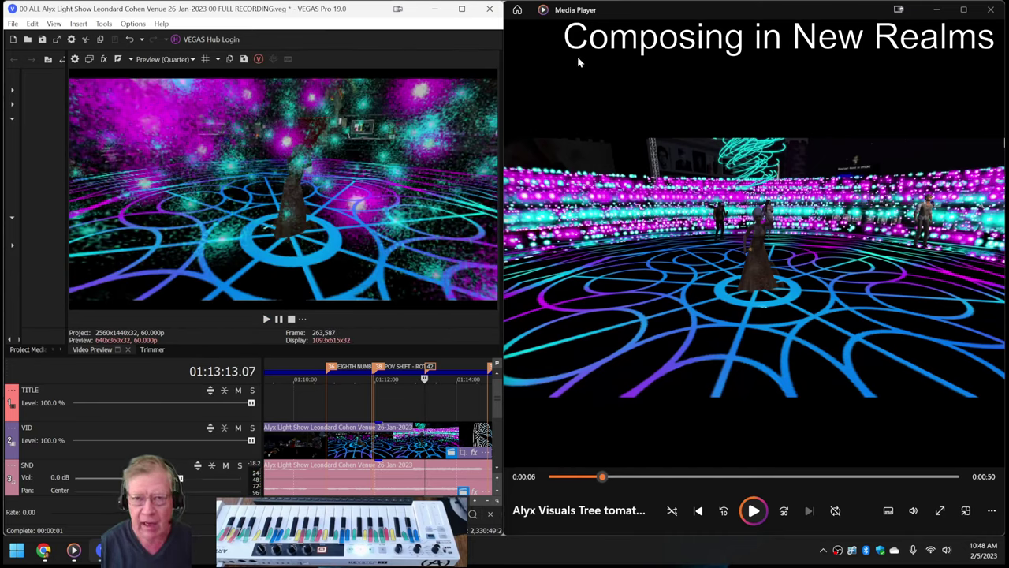
click(673, 9)
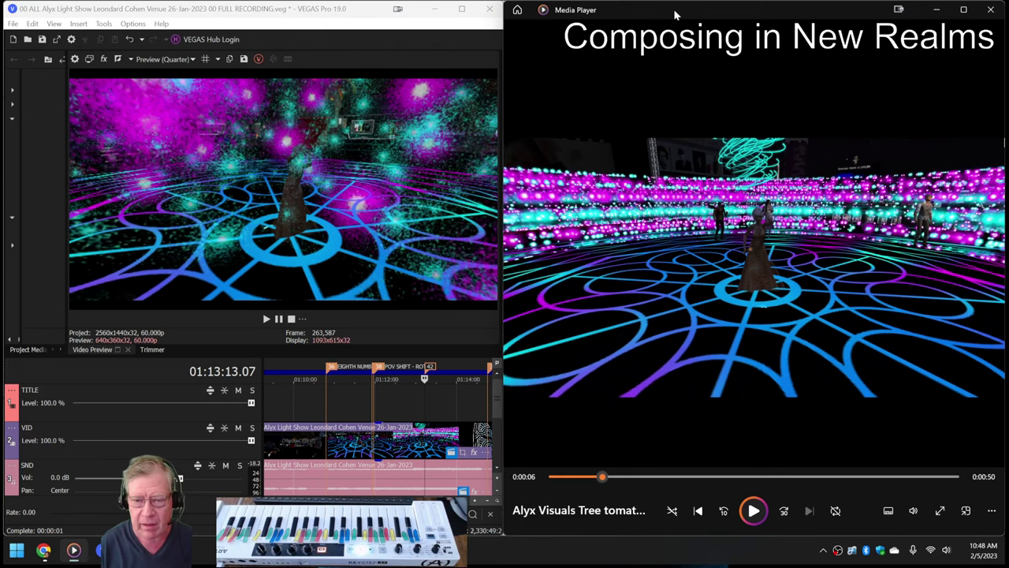
key(space)
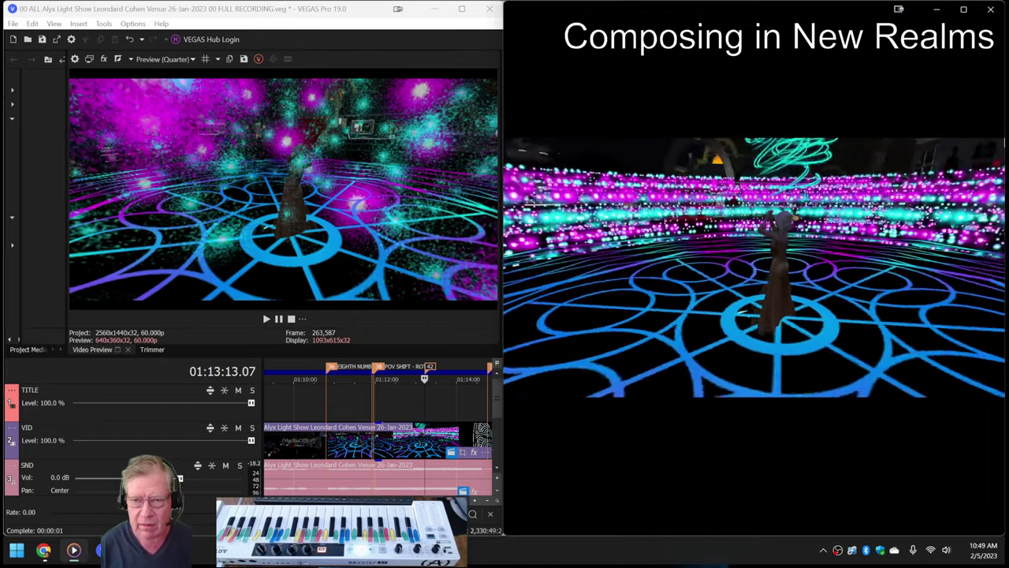
key(space)
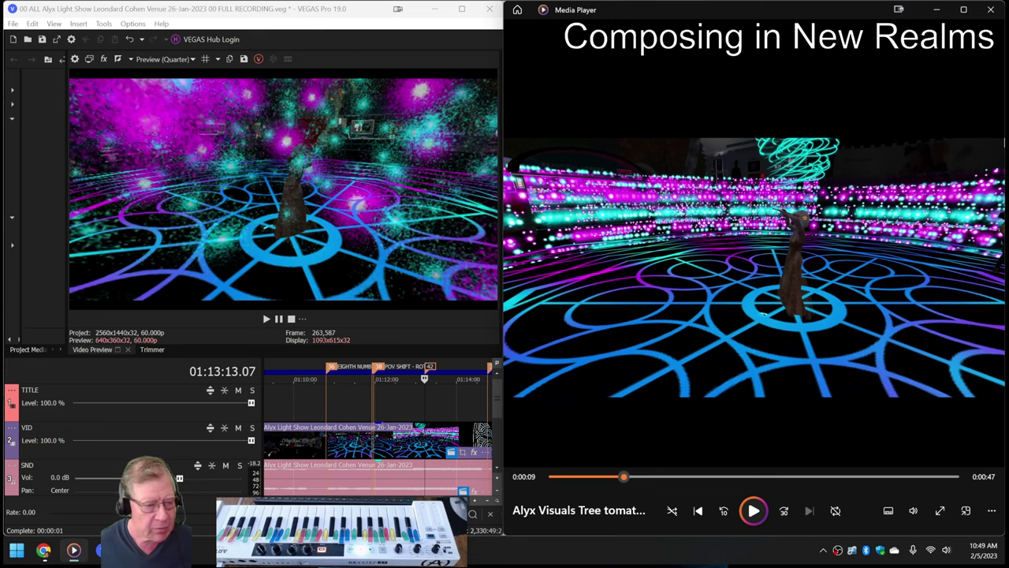
mouse_move(43, 551)
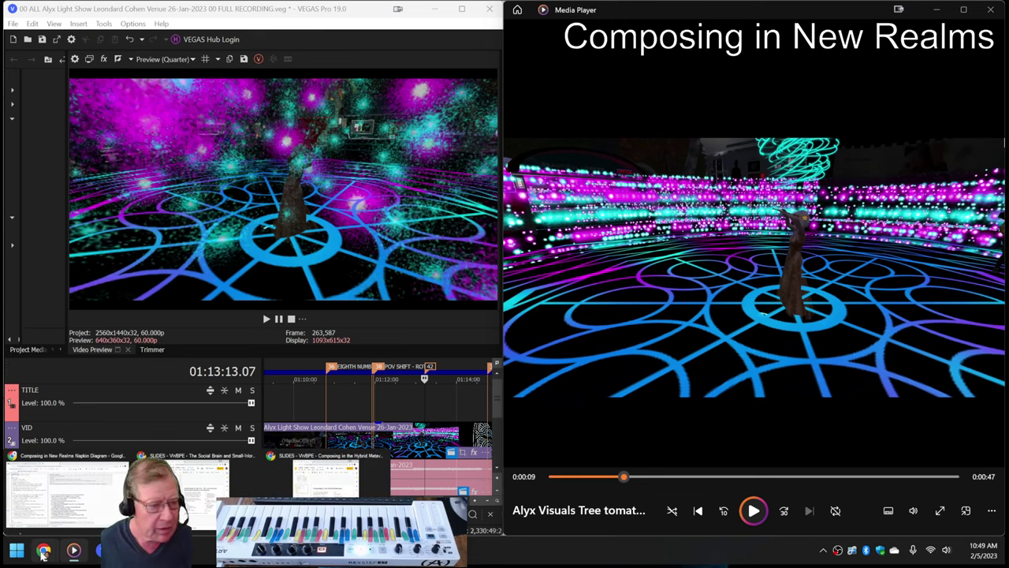
- Bring up the Napkin Diagram sheet and read the Reflection notes in H23 and H24
click(51, 512)
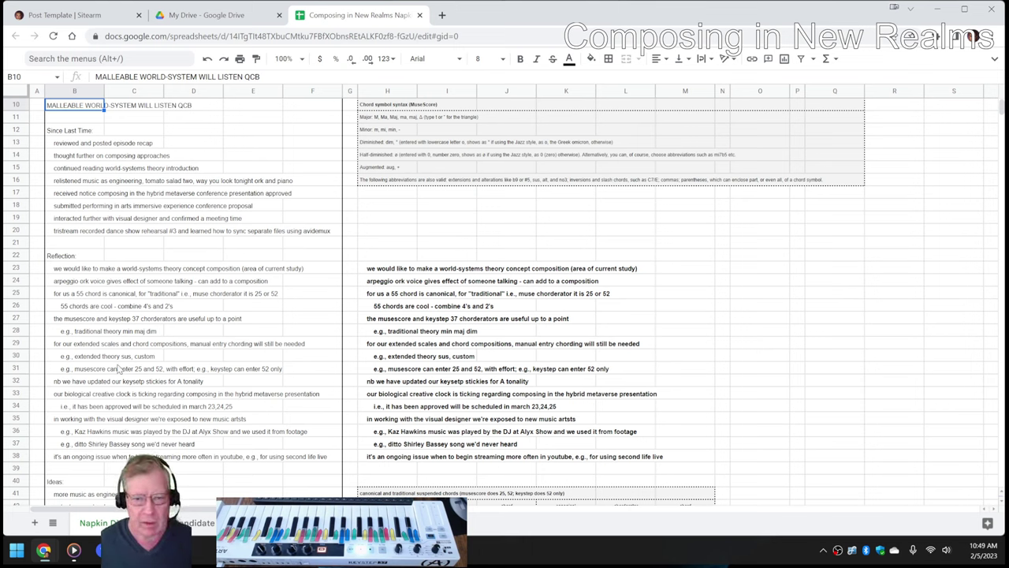
click(372, 271)
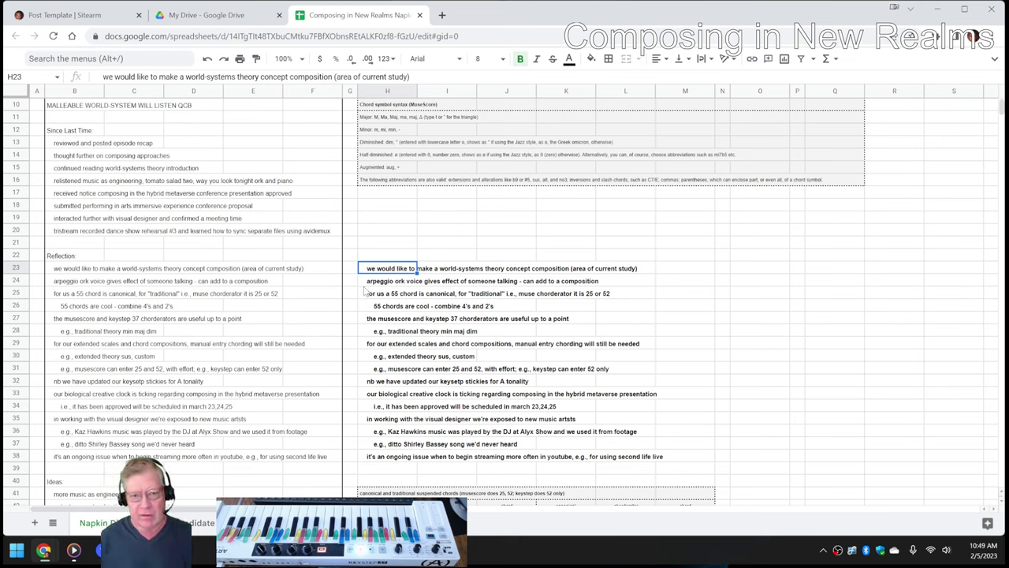
click(368, 286)
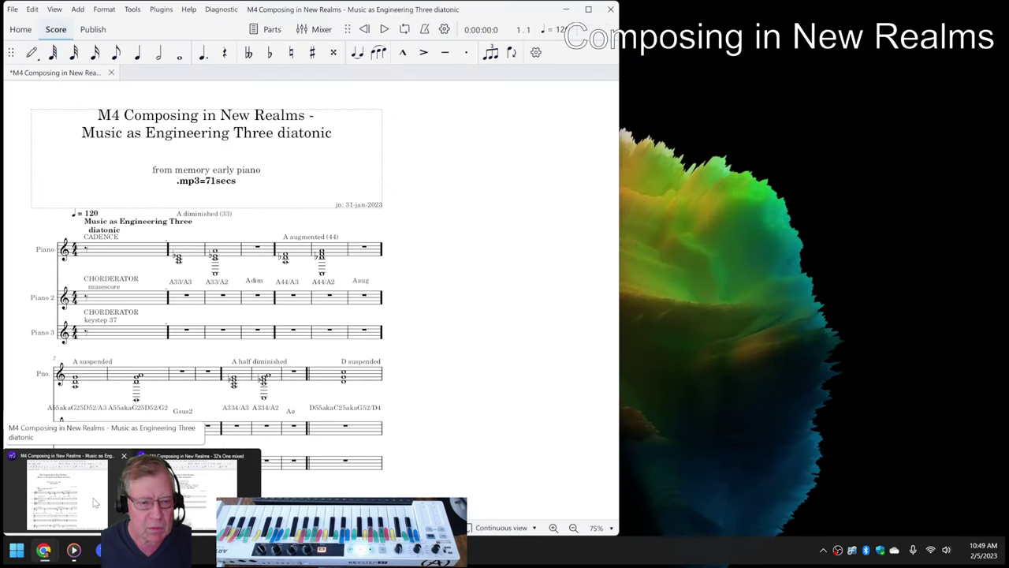
- Maximize the Three diatonic score in Continuous (horizontal) view and show the on-screen piano keyboard
click(95, 502)
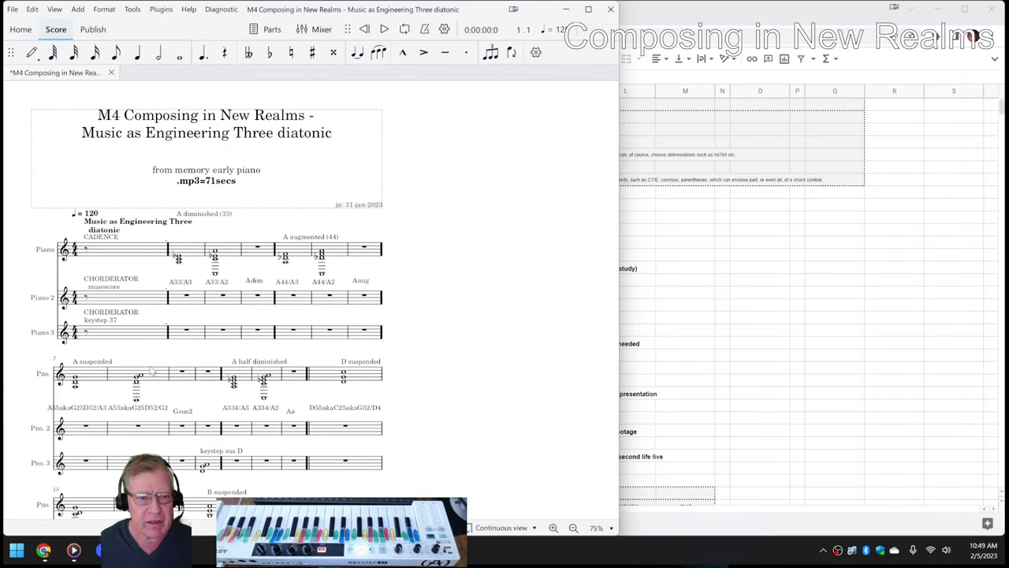
click(588, 9)
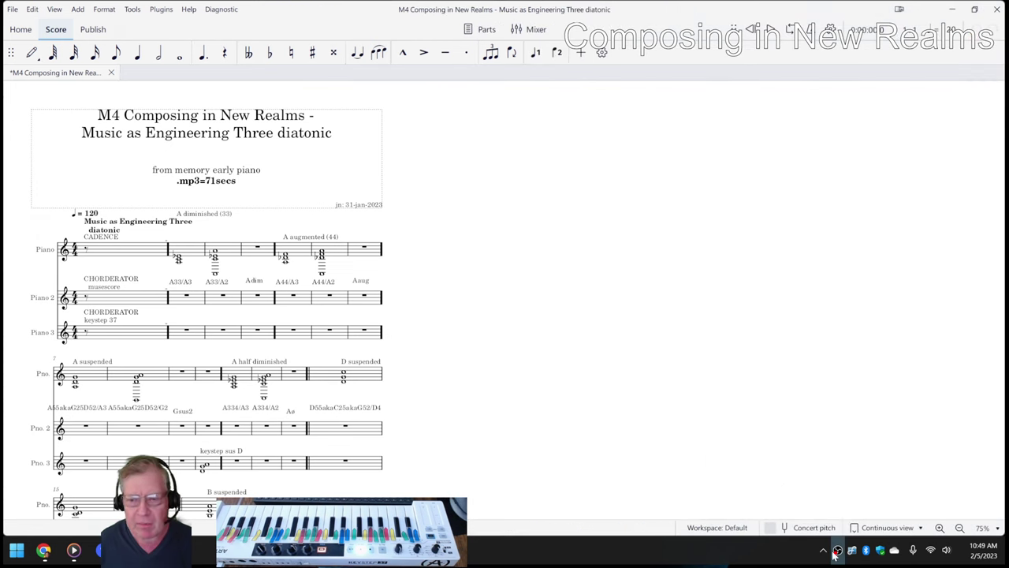
click(870, 532)
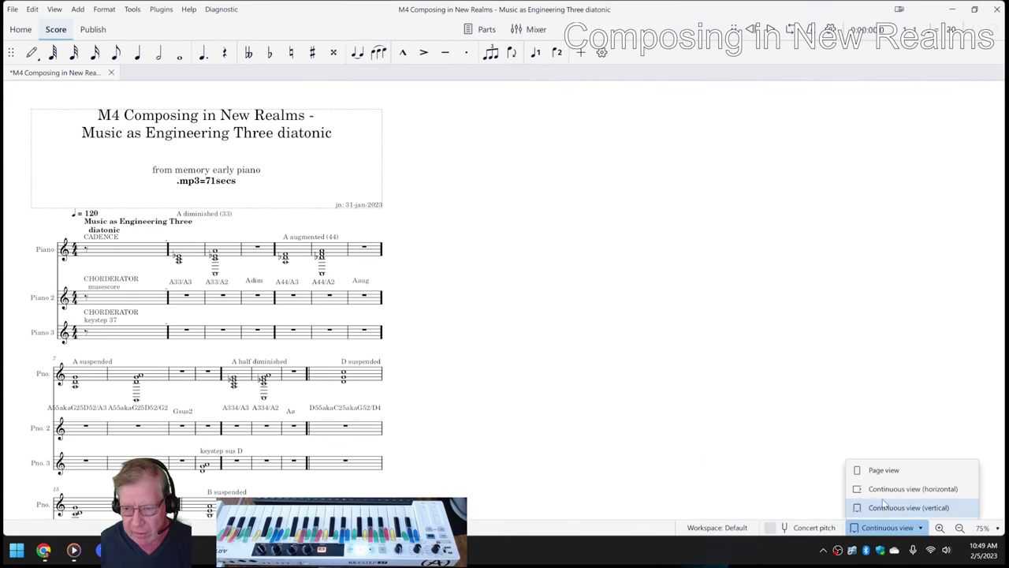
click(884, 495)
scroll(331, 374, up, 3)
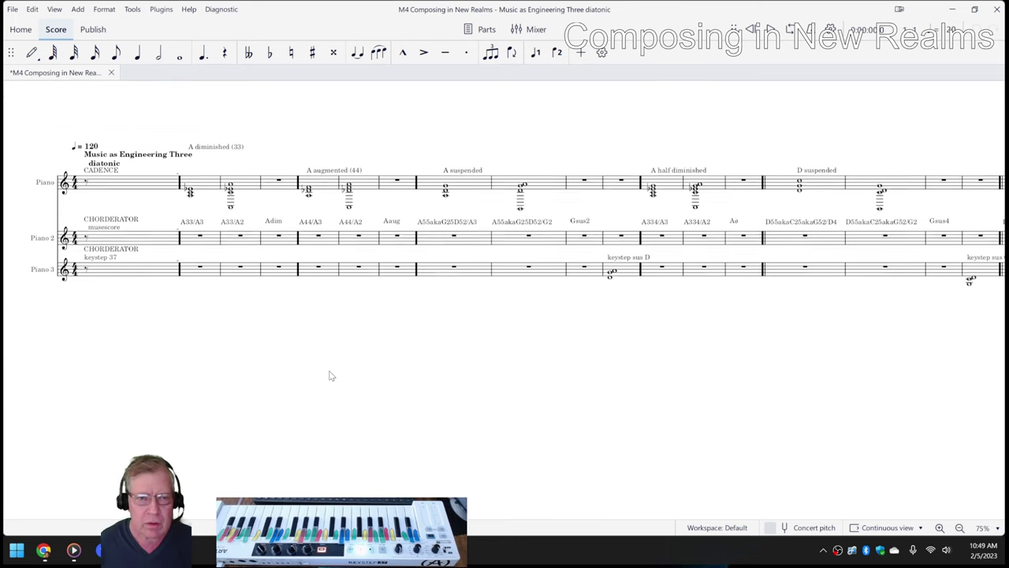
click(200, 275)
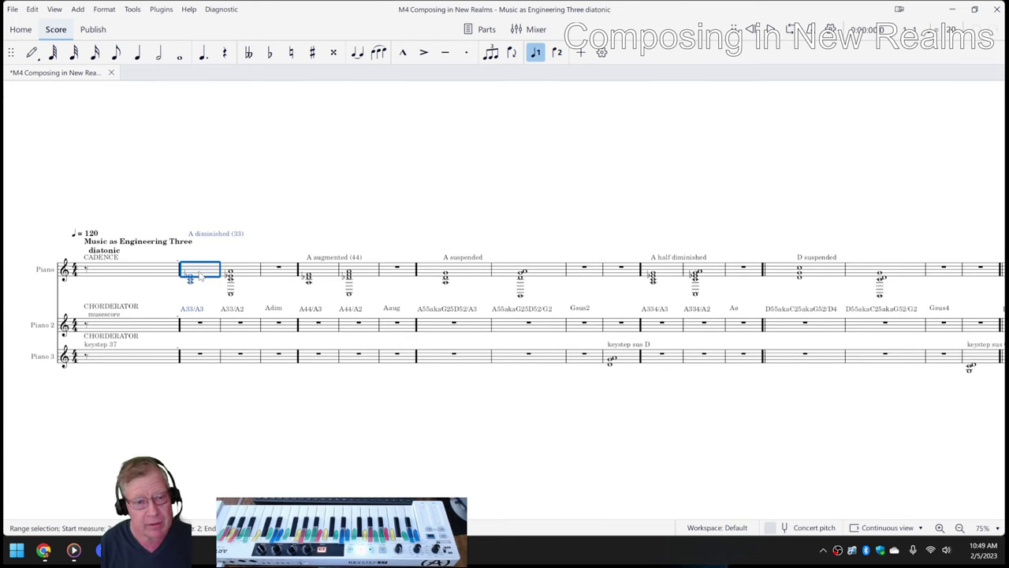
key(p)
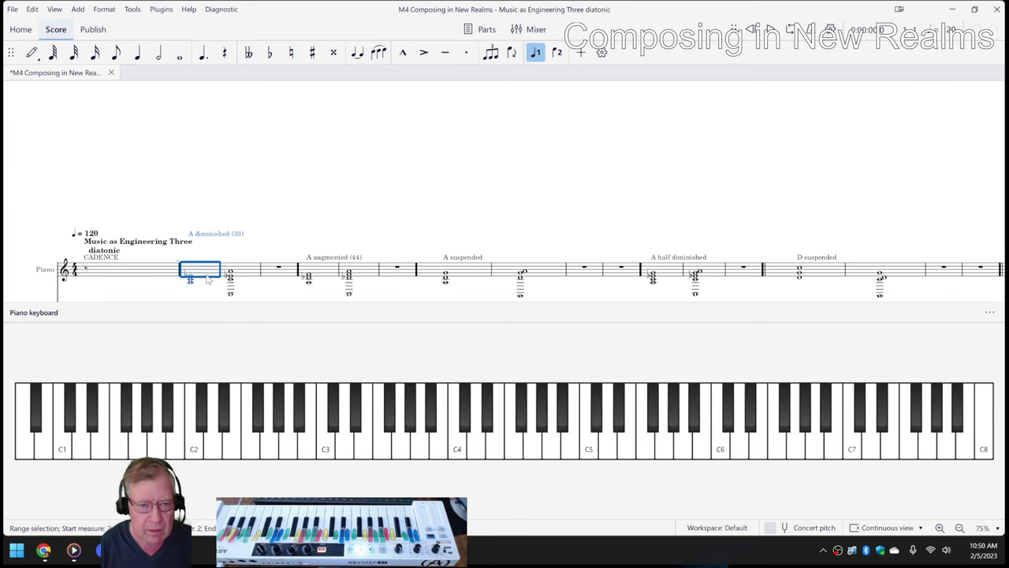
- Select the first Piano measure, sound C4 and D#4, and play from measure 1
key(Escape)
click(216, 270)
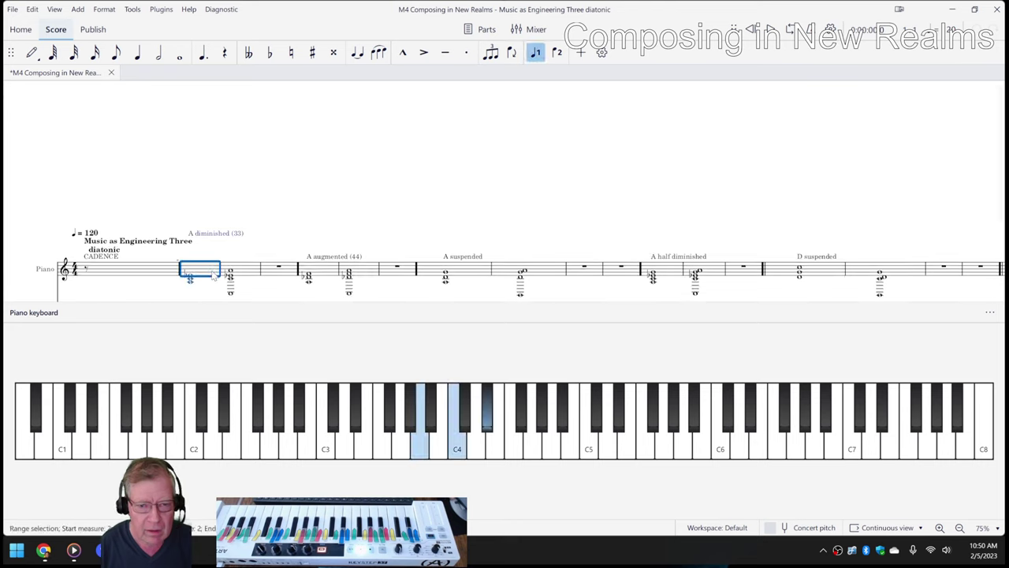
click(456, 453)
click(489, 424)
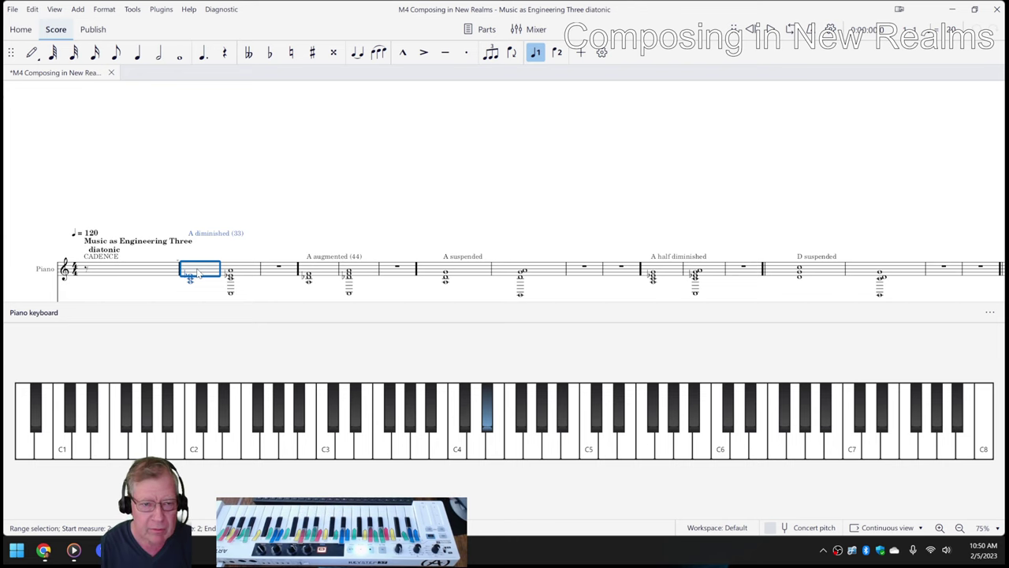
key(space)
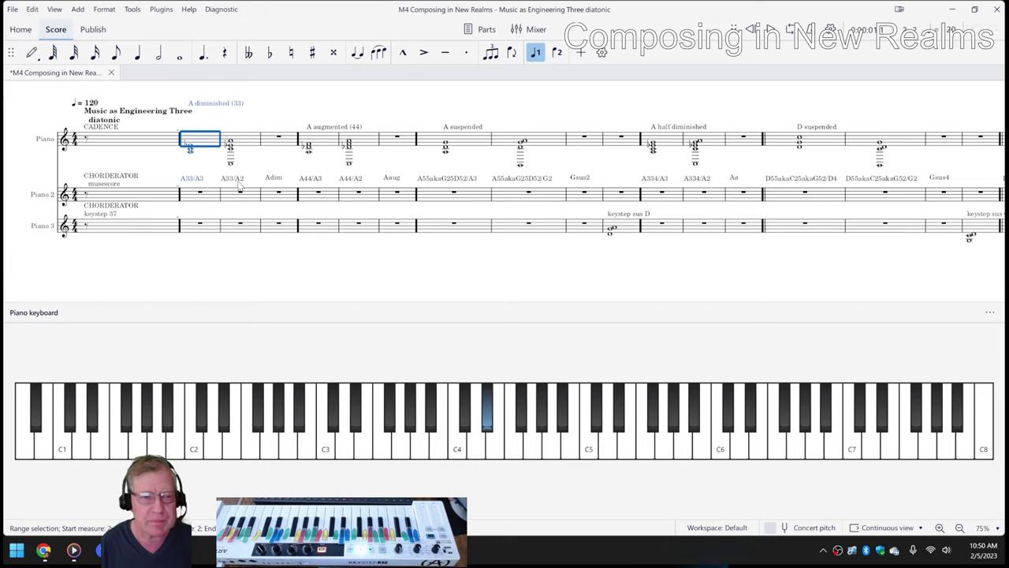
- Inspect the A33/A2 lyric and the Adim chord symbol under measure 3, leaving them unchanged
click(239, 186)
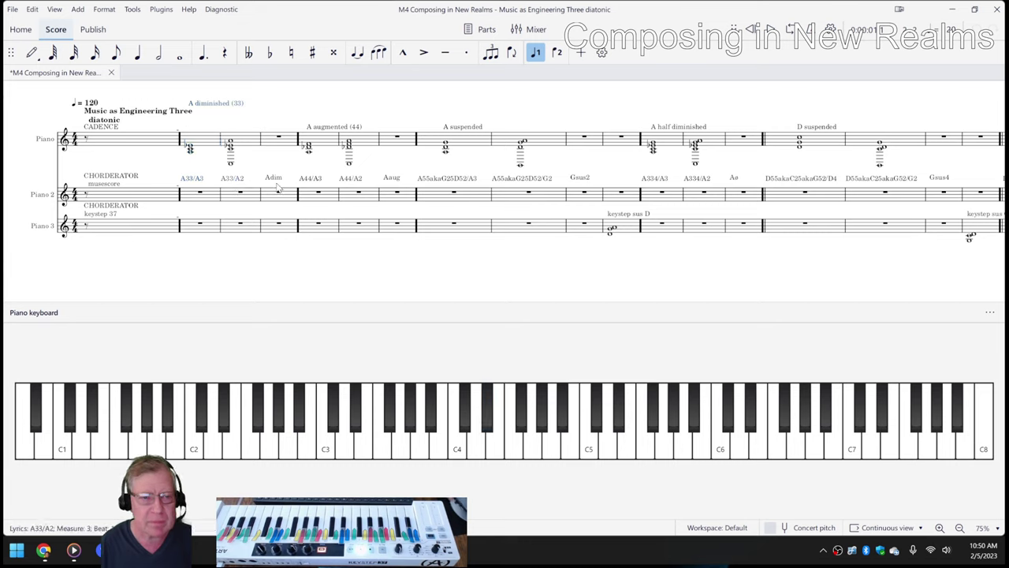
click(278, 185)
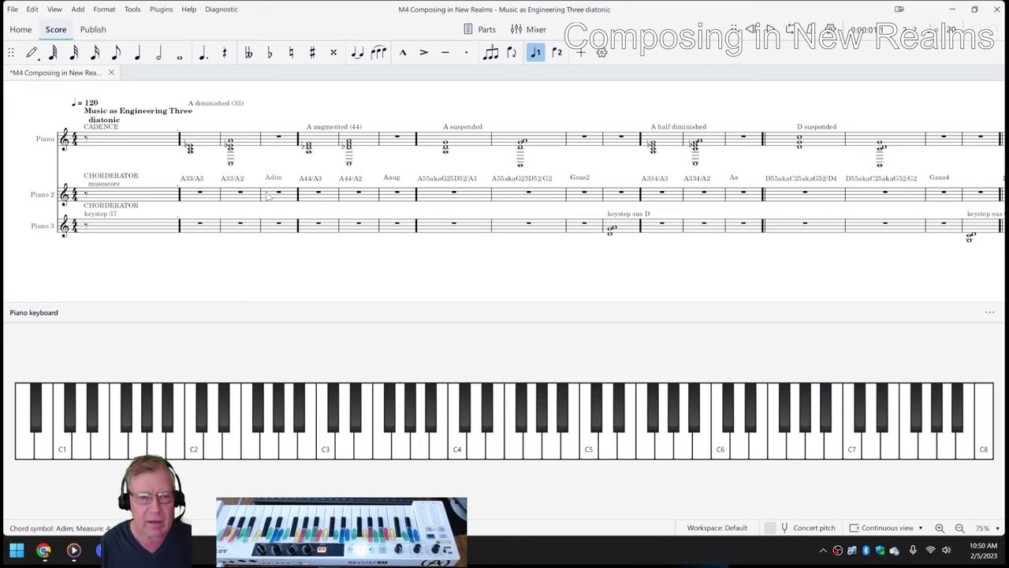
double_click(275, 180)
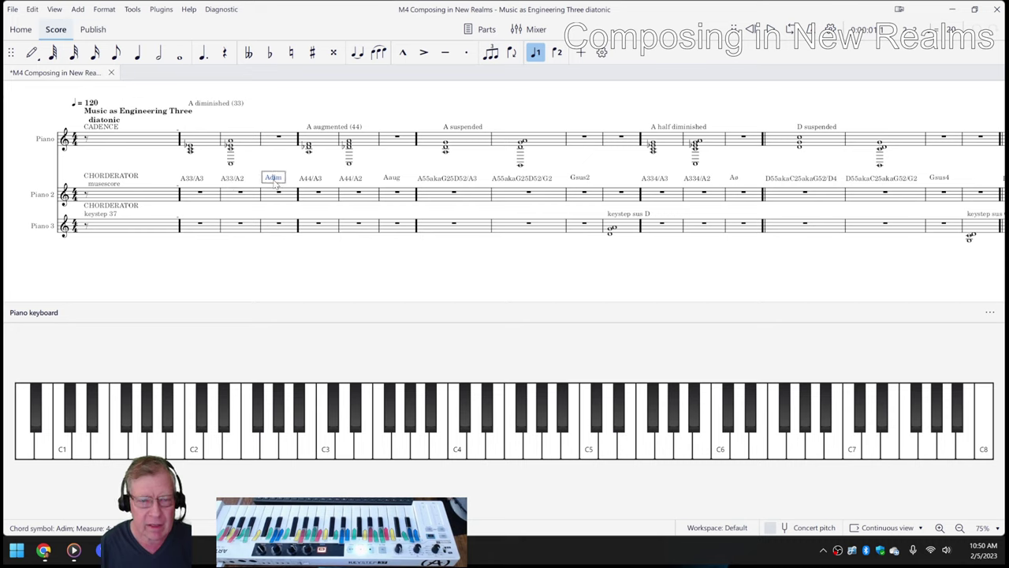
click(196, 258)
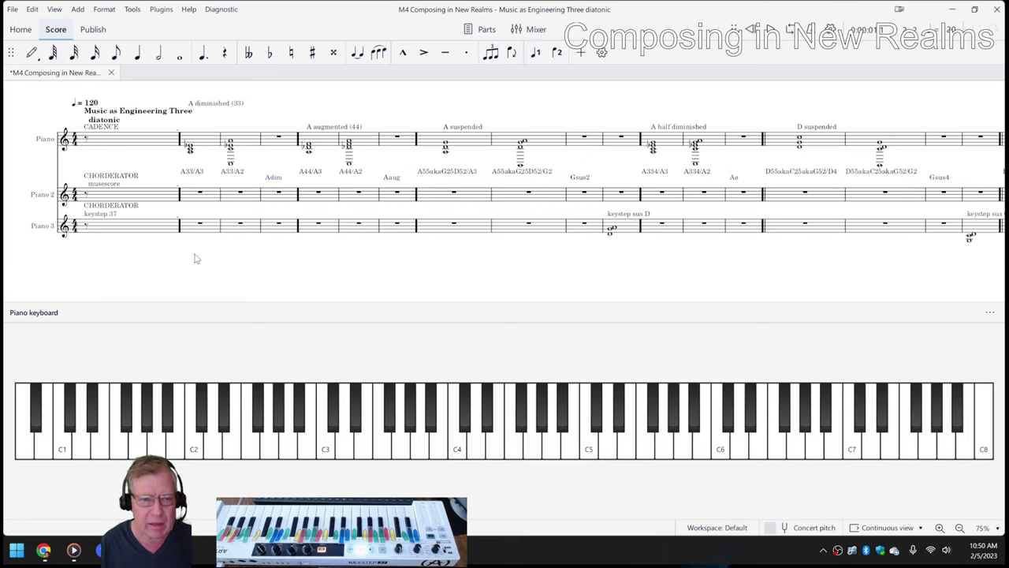
- Play the second measure's chord, then the first measure's chord, and stop playback
click(208, 147)
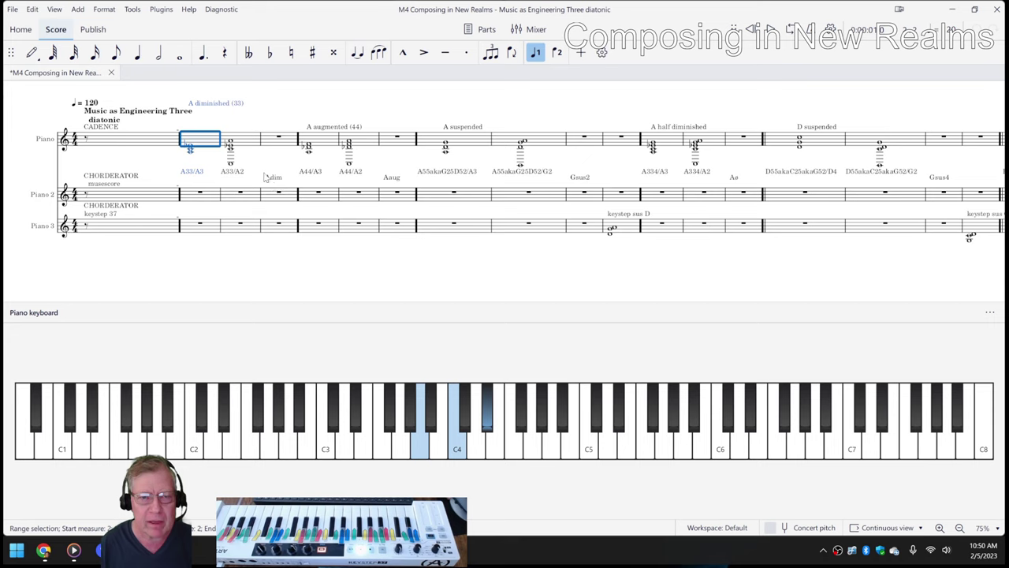
click(247, 144)
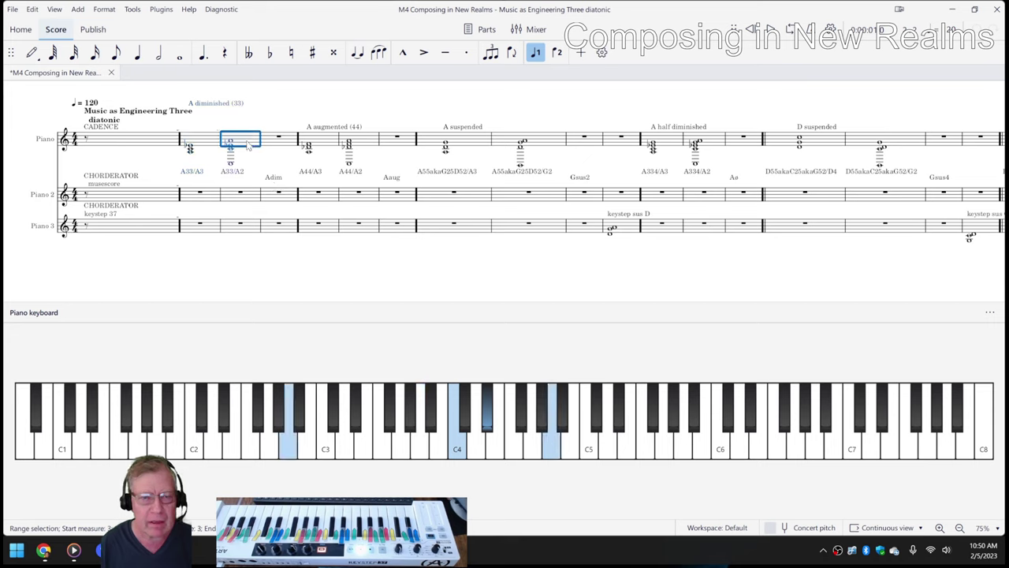
key(space)
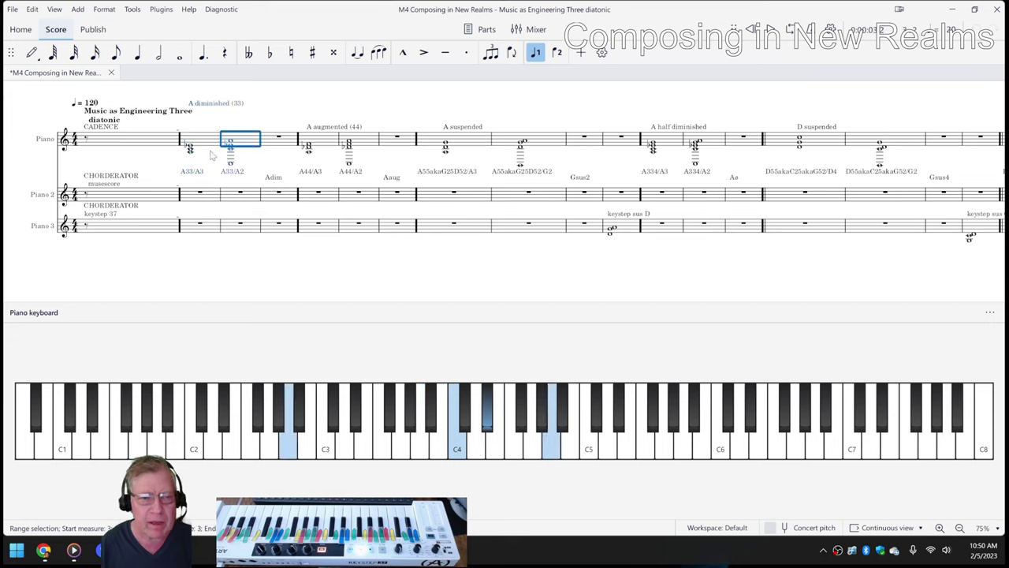
click(209, 149)
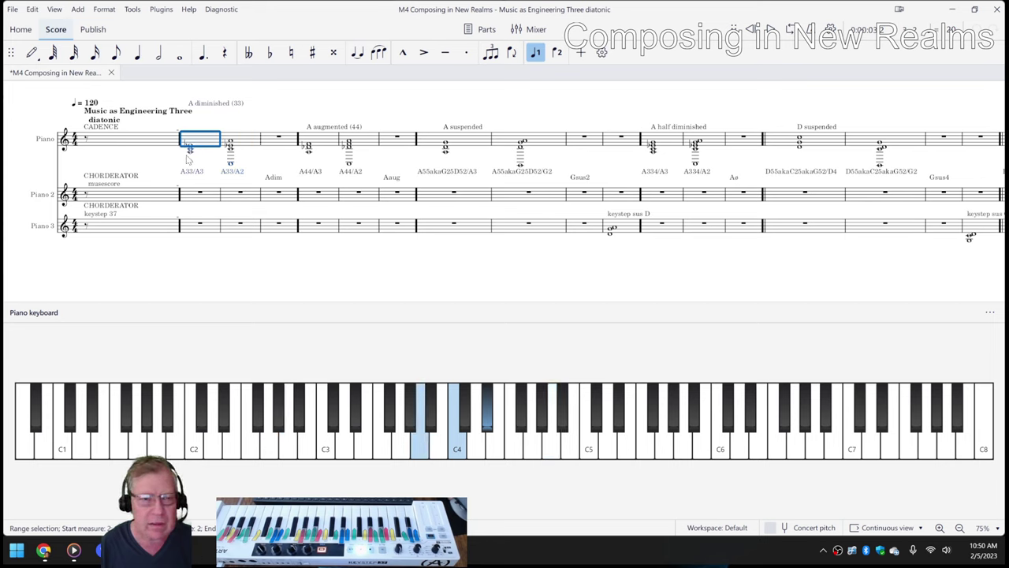
click(190, 151)
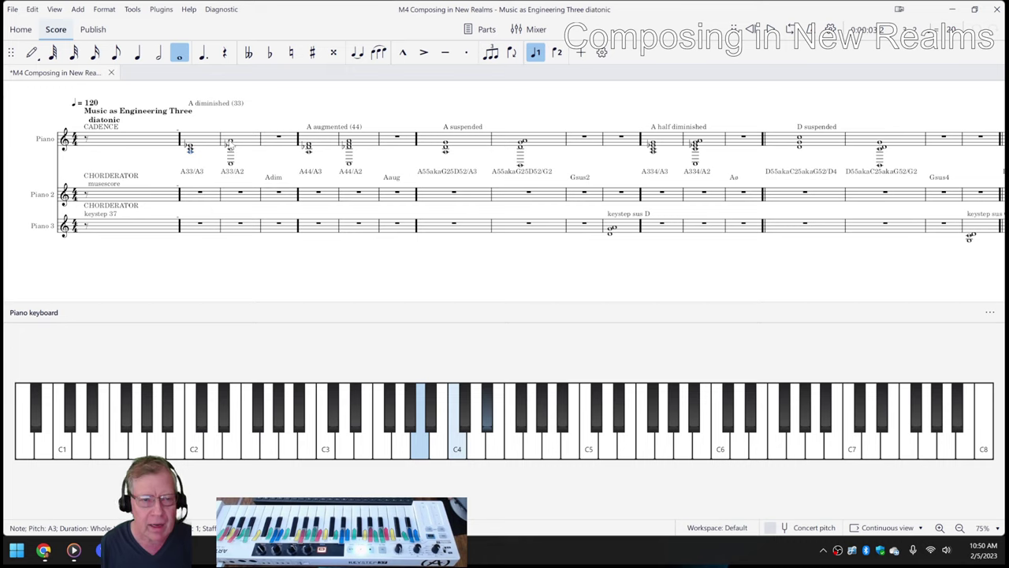
click(209, 144)
key(space)
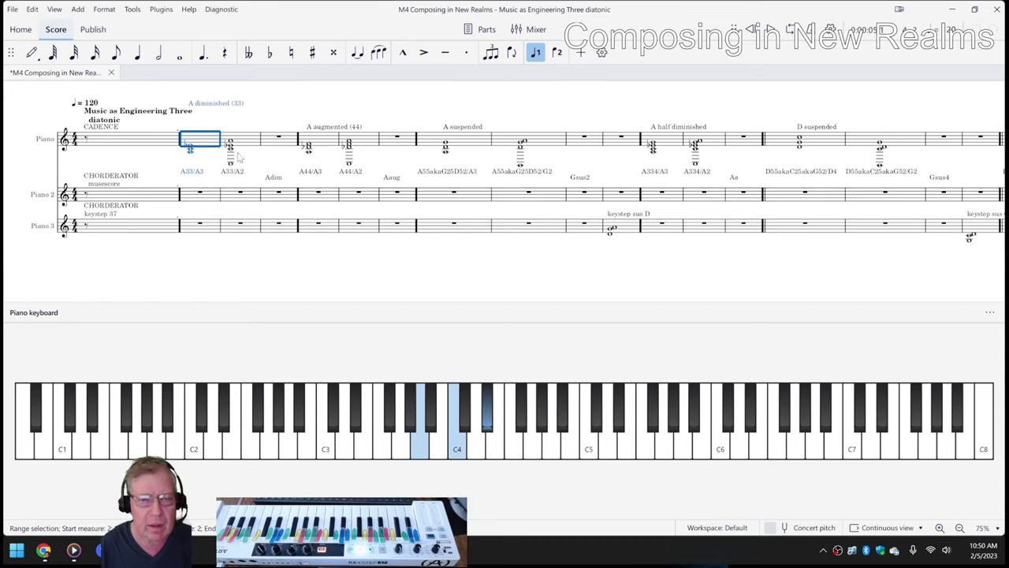
key(Escape)
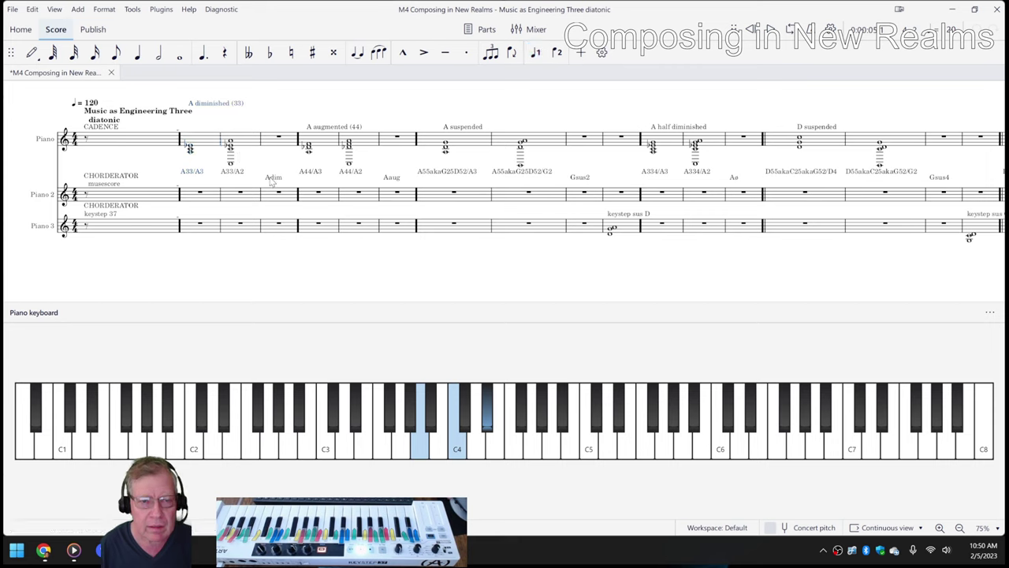
- Start playback of the chord study from measure 4
click(272, 178)
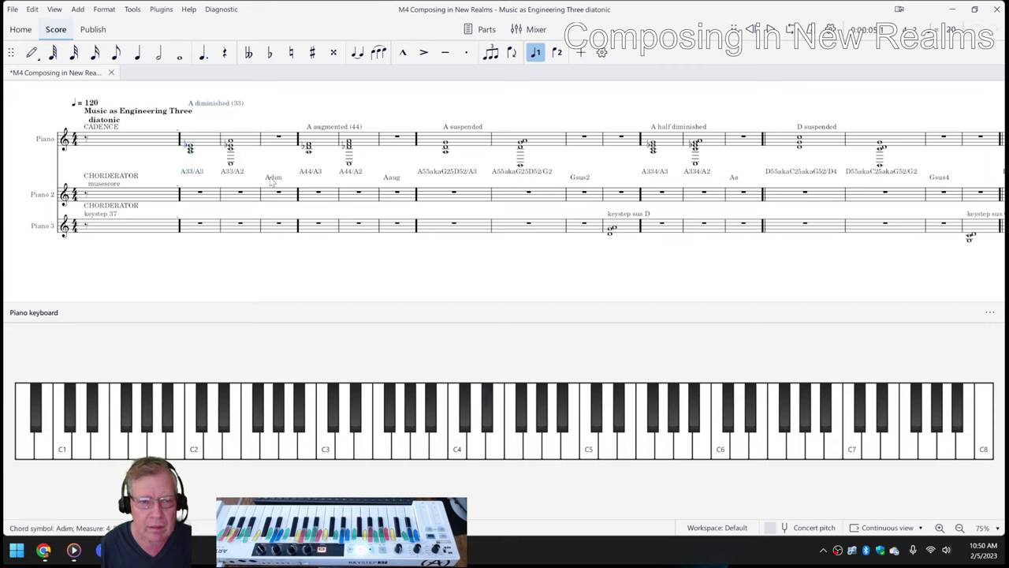
click(321, 199)
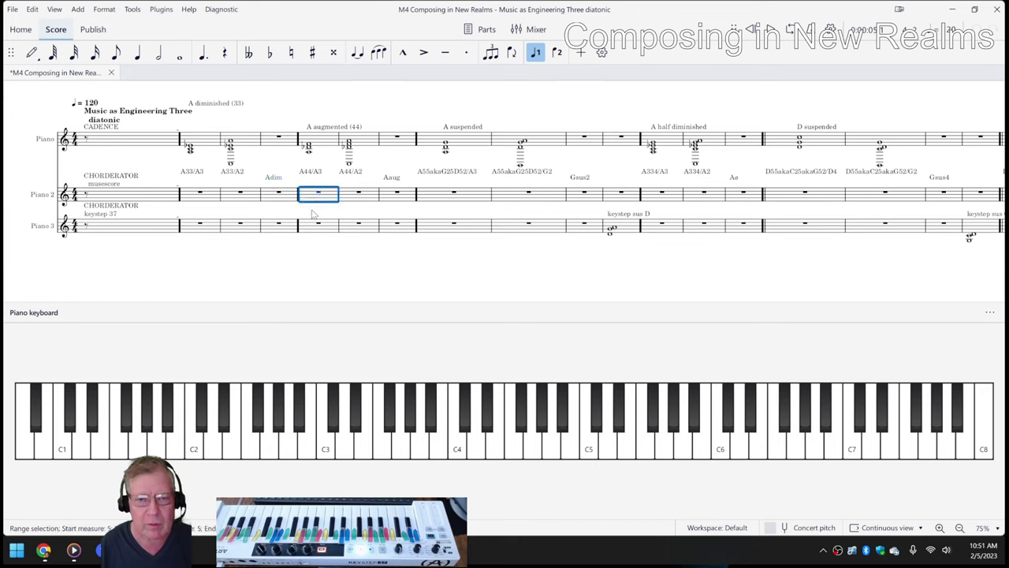
key(Escape)
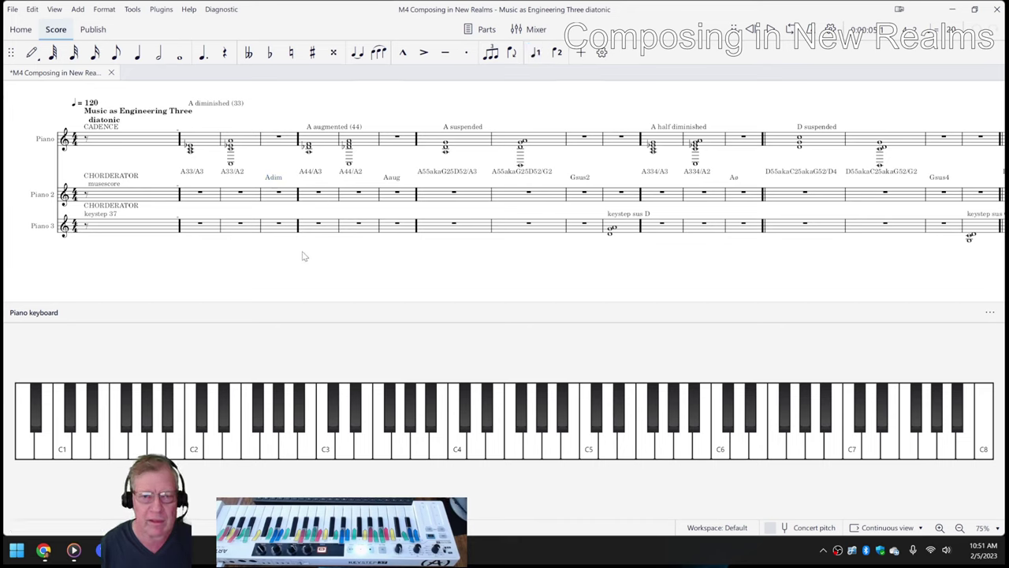
key(space)
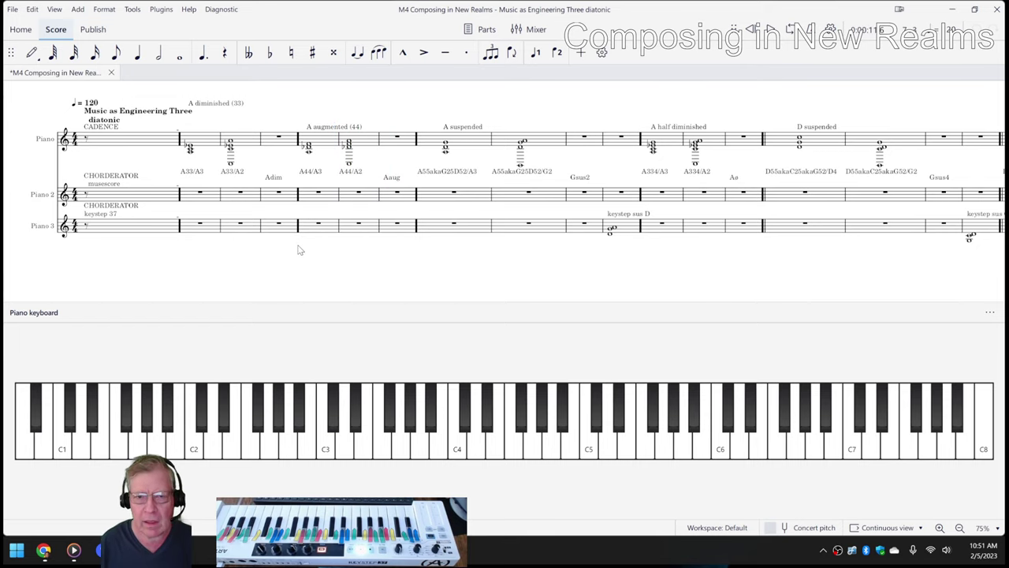
- Scroll to the A suspended chords and briefly play from there
scroll(480, 268, right, 3)
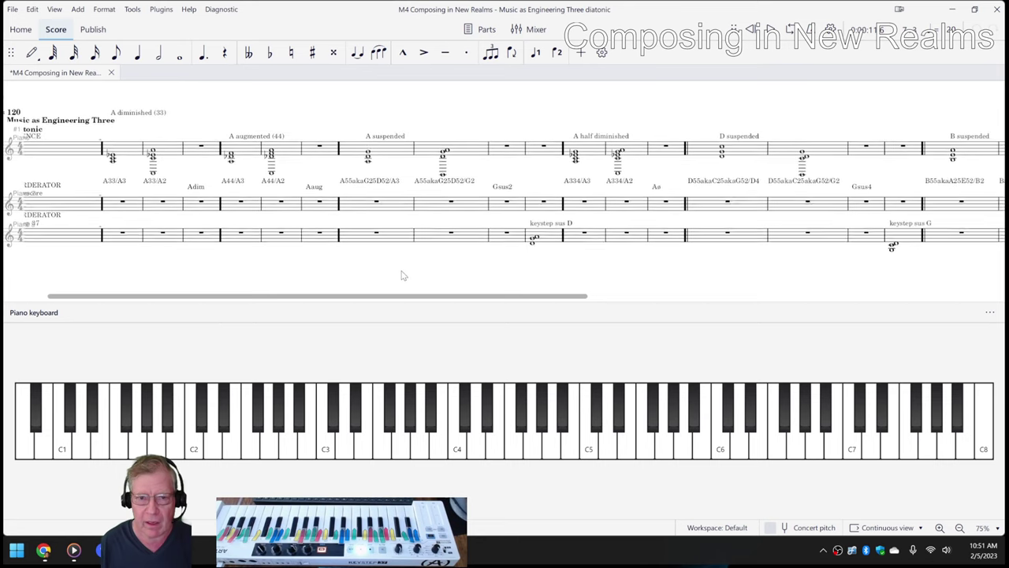
scroll(402, 275, right, 2)
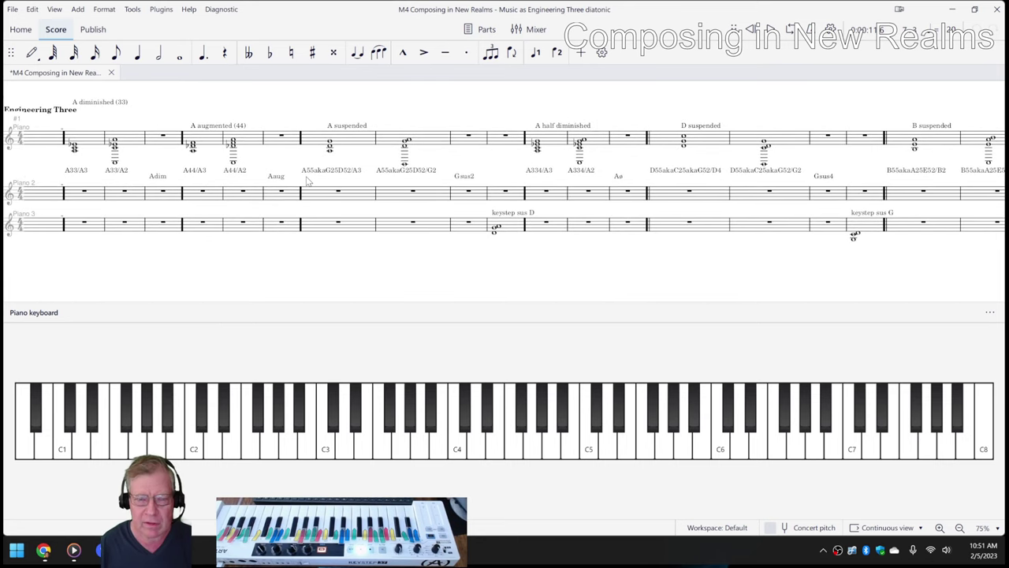
click(344, 144)
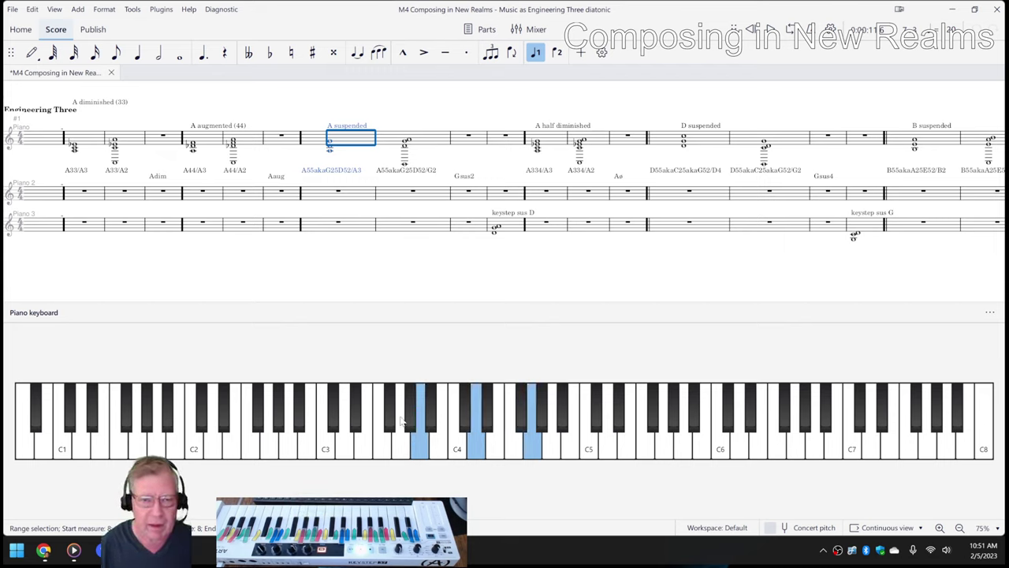
click(325, 195)
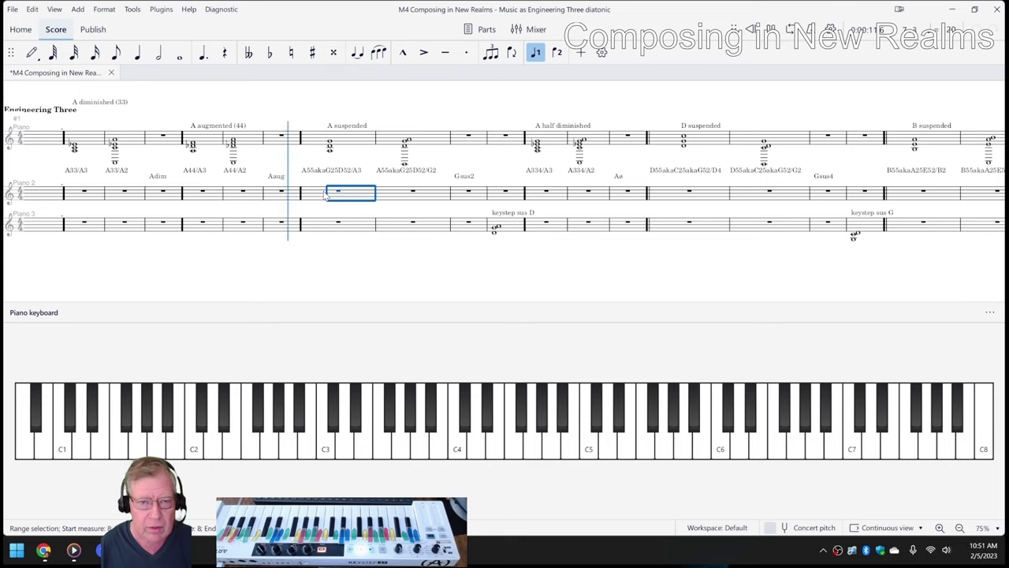
key(alt+Down)
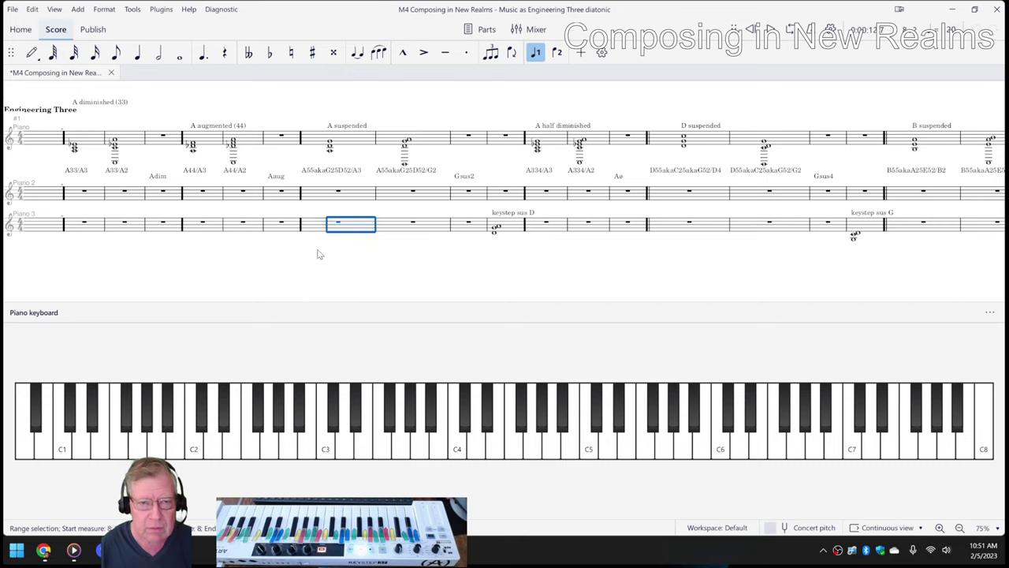
key(Escape)
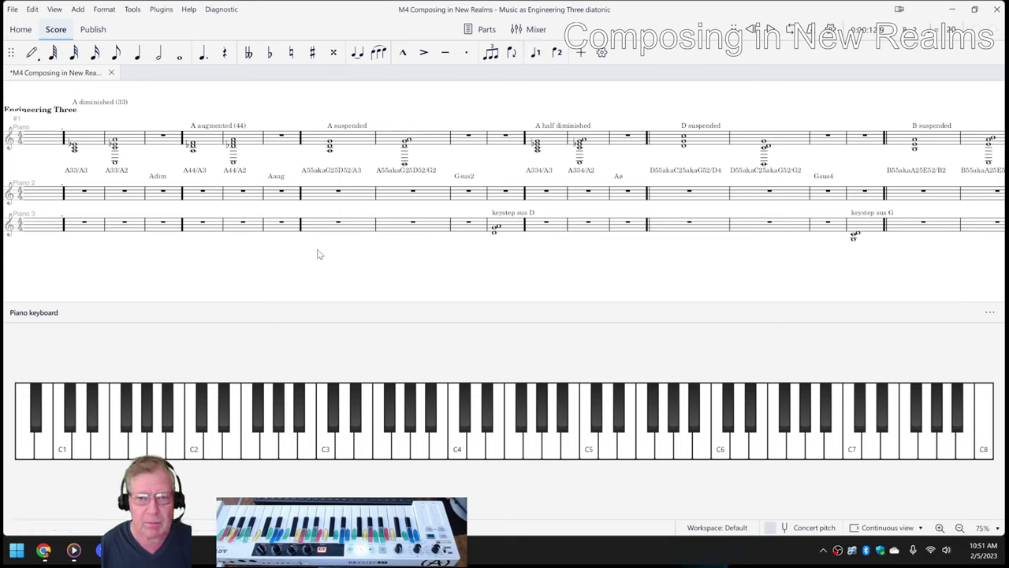
key(space)
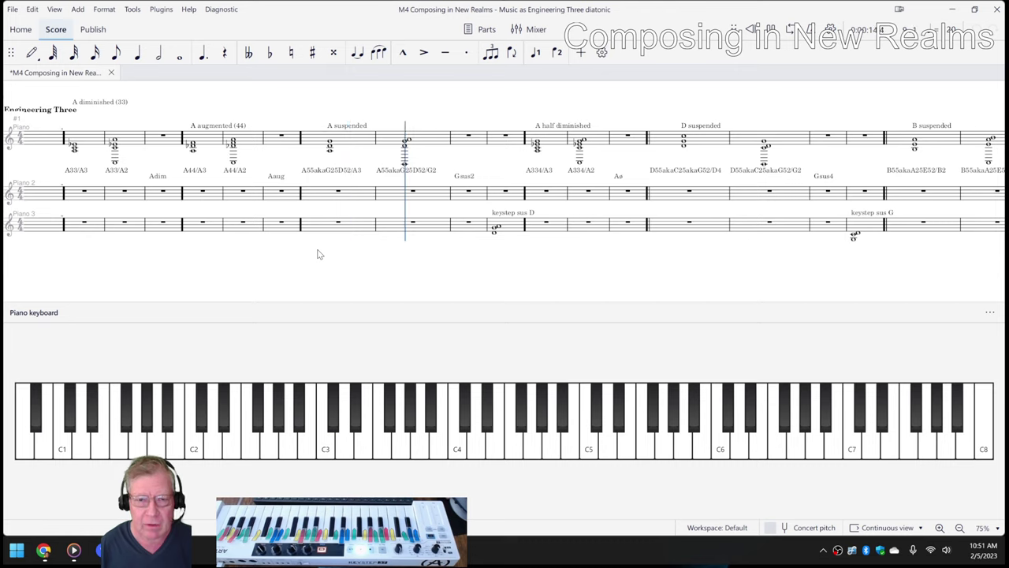
key(space)
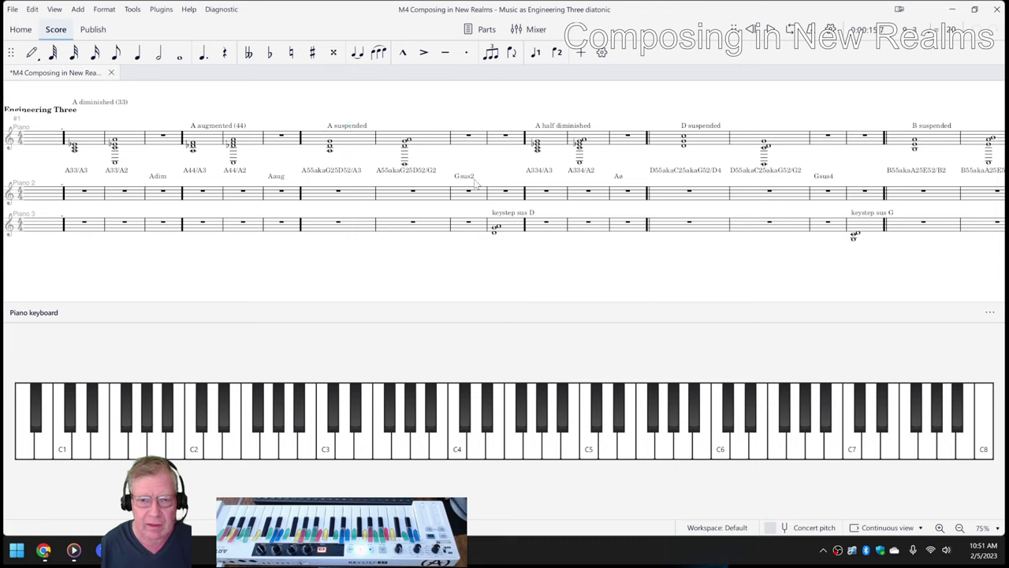
- Compare the Gsus2 and keystep sus D chords, then play again from the A suspended chords
click(466, 177)
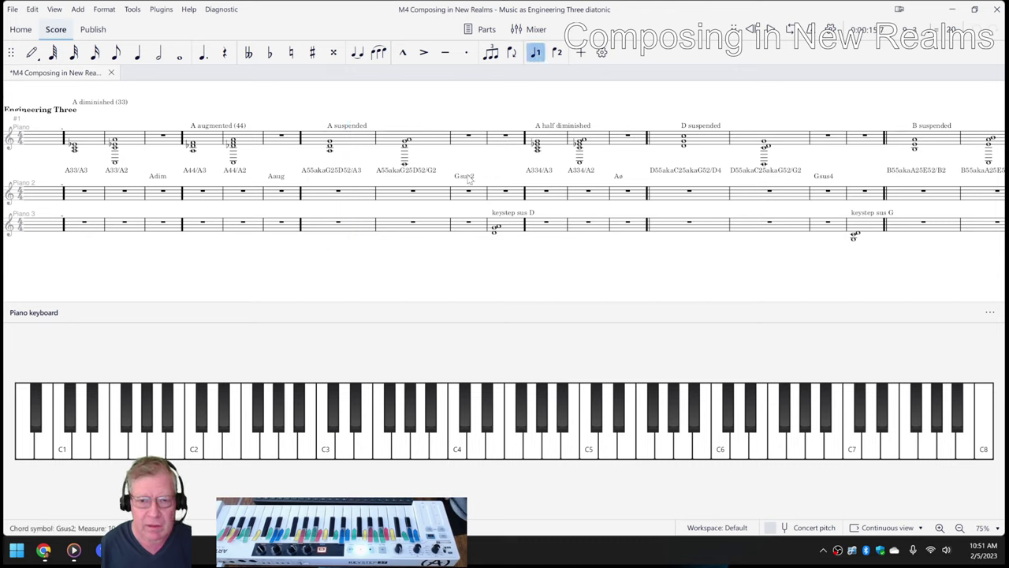
click(358, 141)
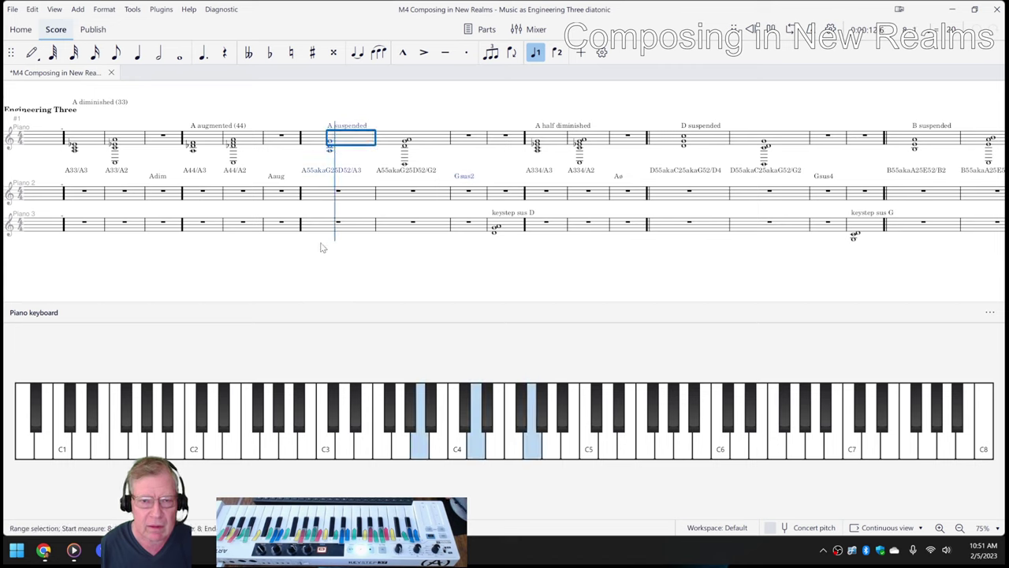
click(327, 270)
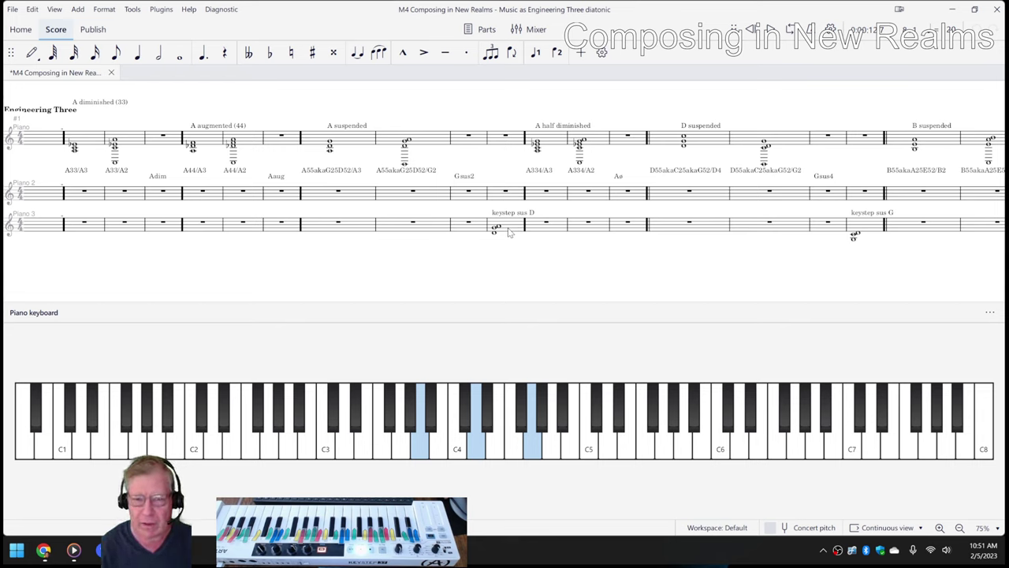
click(508, 230)
click(499, 270)
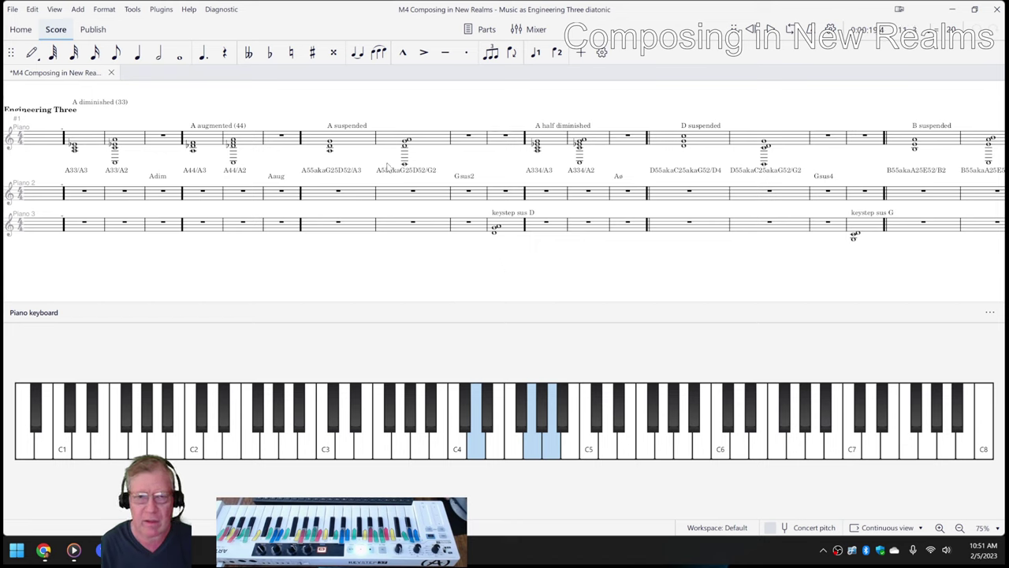
click(353, 139)
click(352, 263)
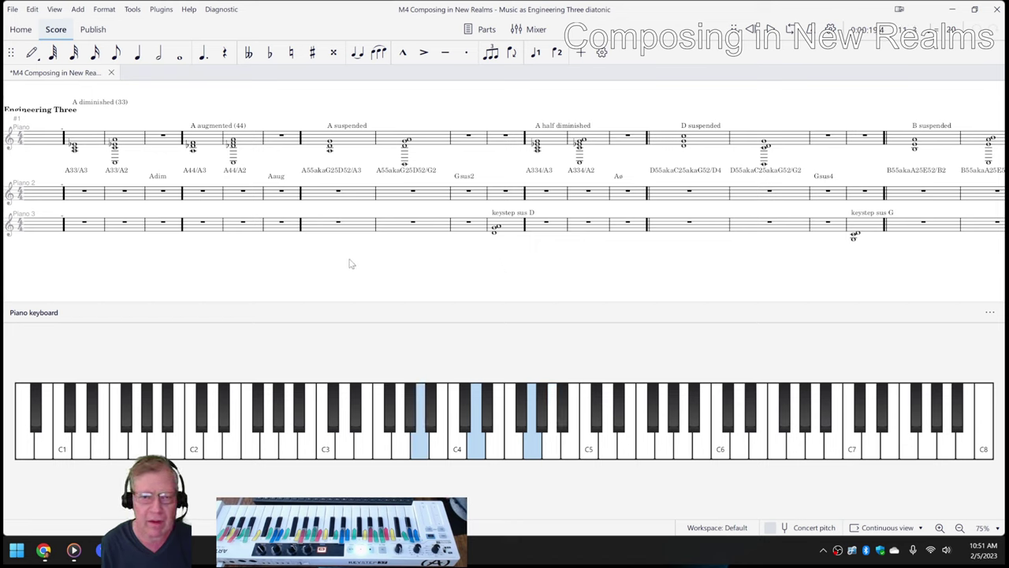
key(space)
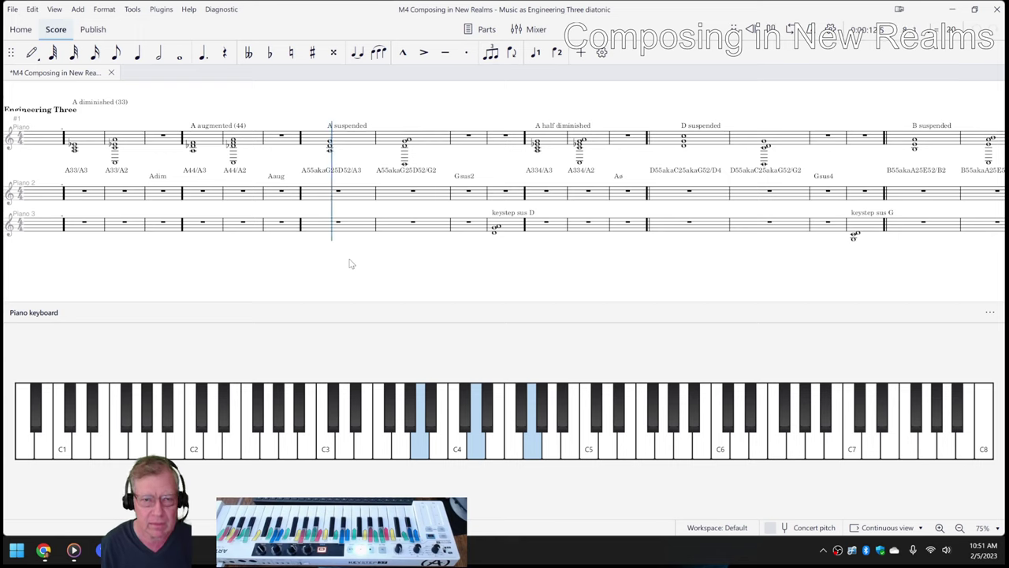
click(549, 195)
- Play and stop the A half diminished chords, then drag the score toward the D, B and E suspended chords
click(559, 262)
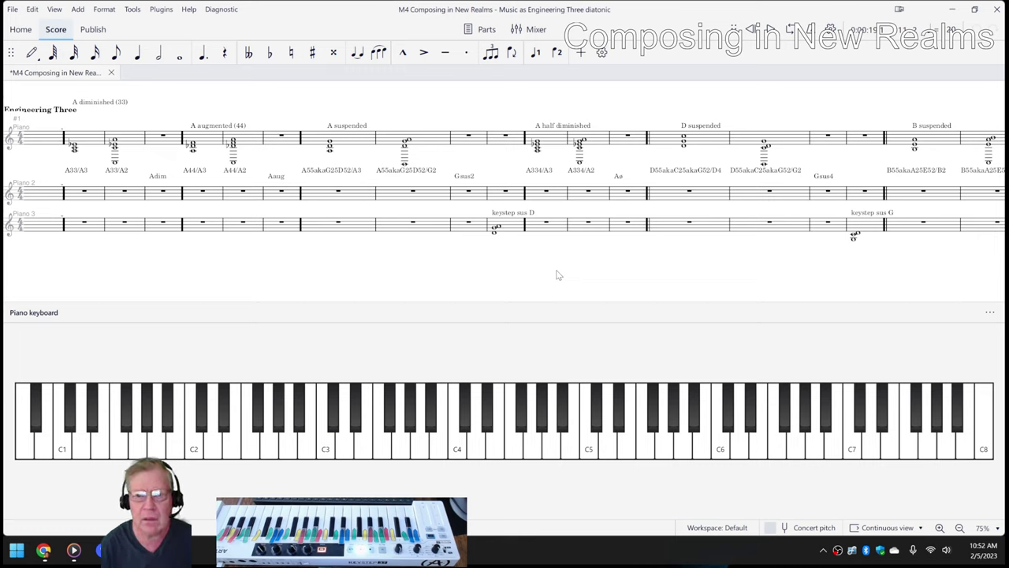
key(space)
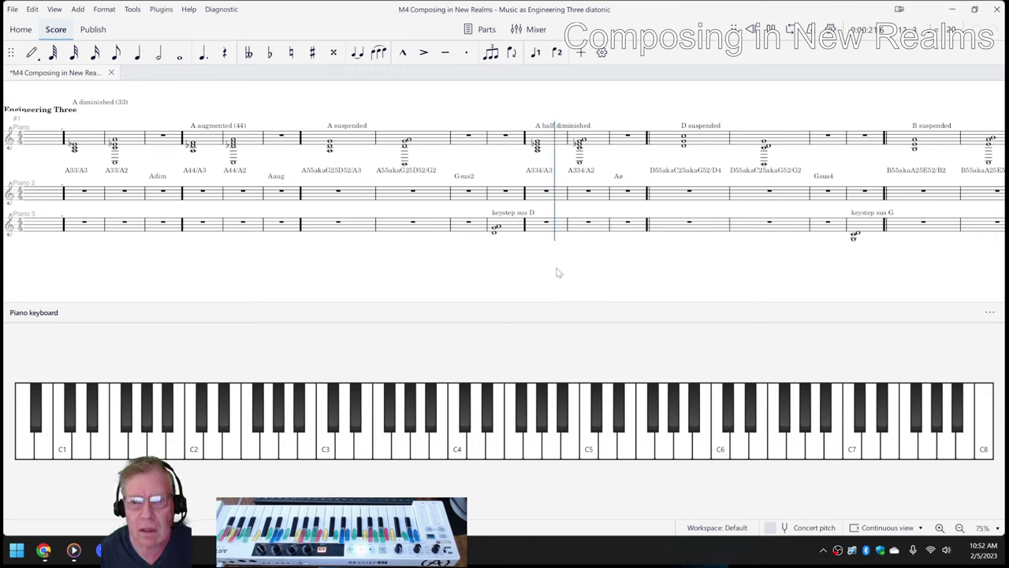
key(space)
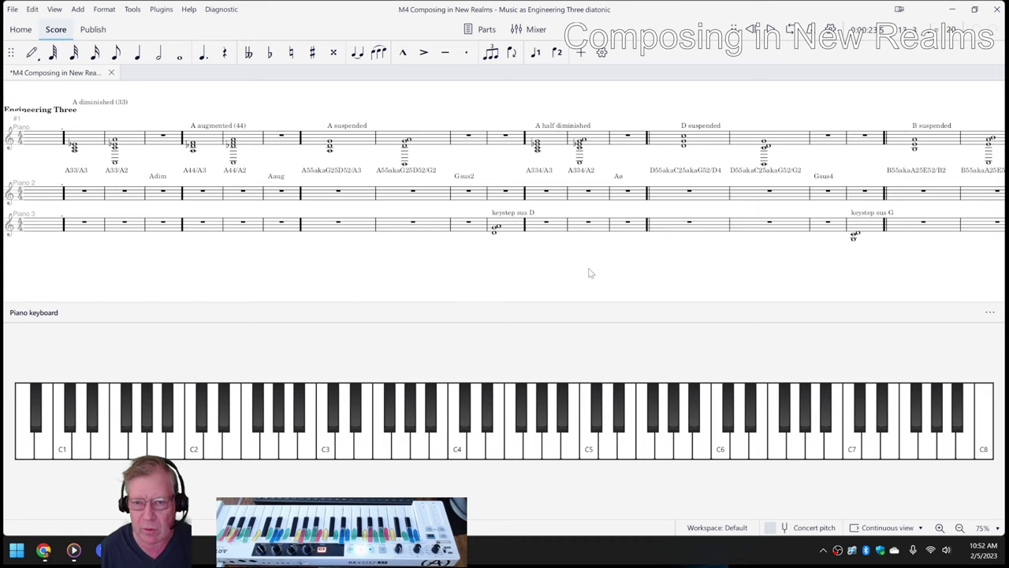
drag(591, 272, 371, 264)
- Drag the score left to reveal the A major and A major revoiced measures
drag(709, 261, 398, 273)
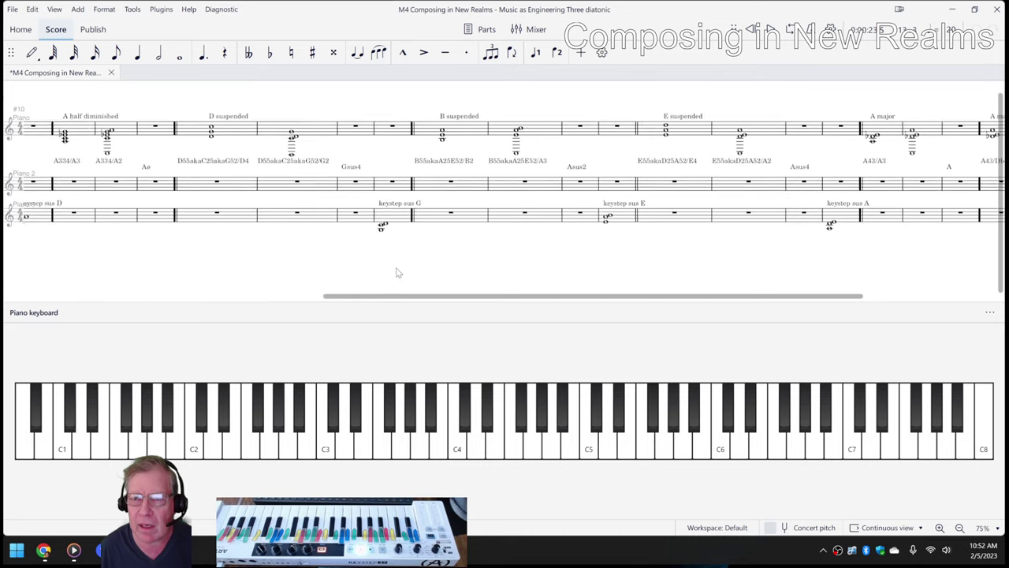
drag(683, 277, 563, 296)
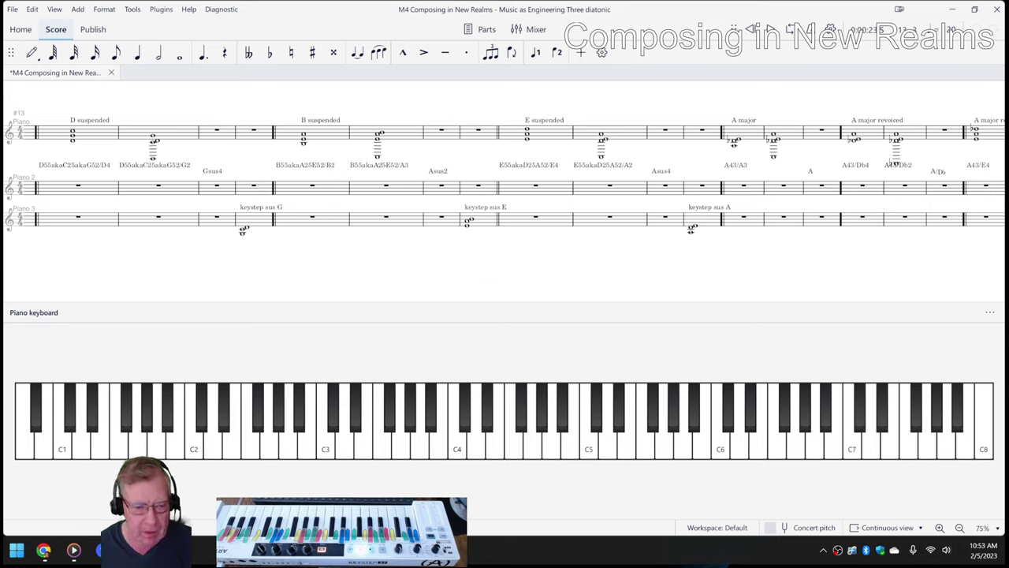
mouse_move(101, 549)
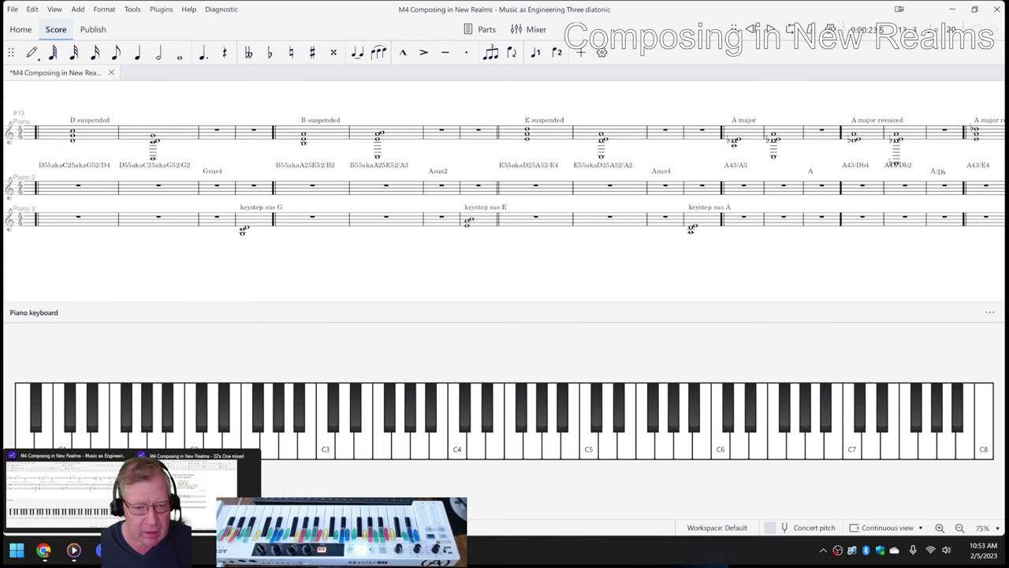
click(228, 477)
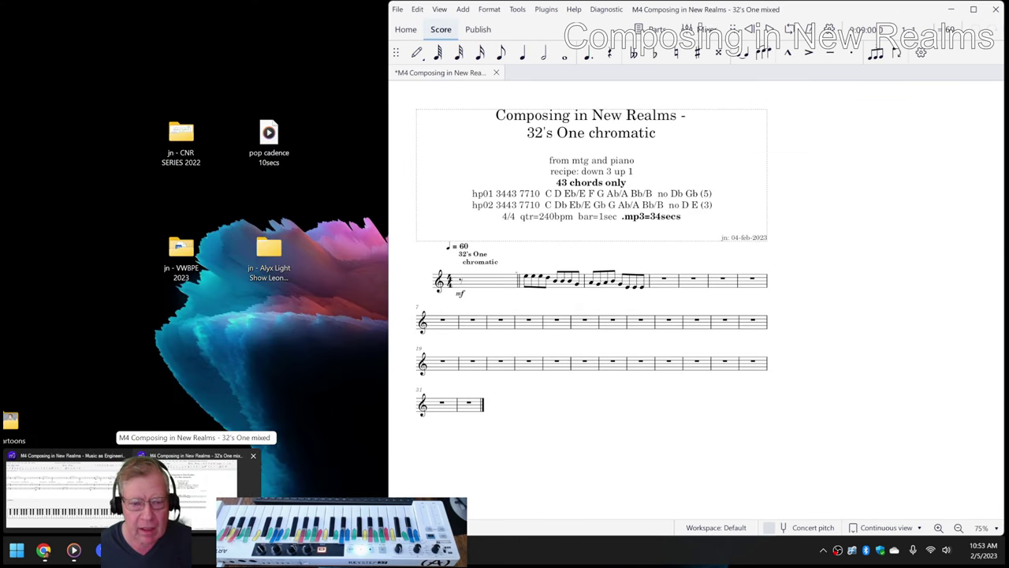
click(229, 477)
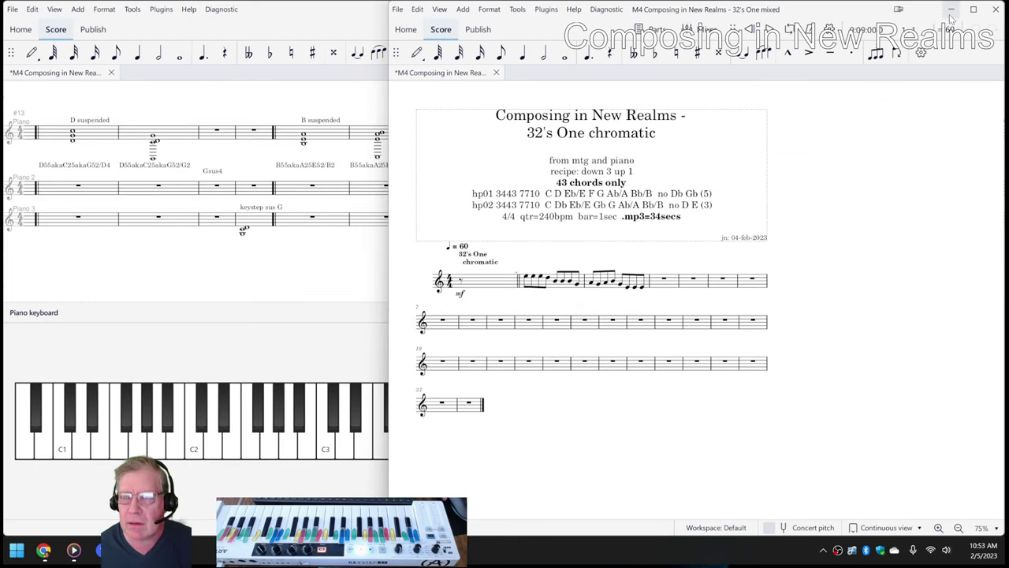
click(973, 9)
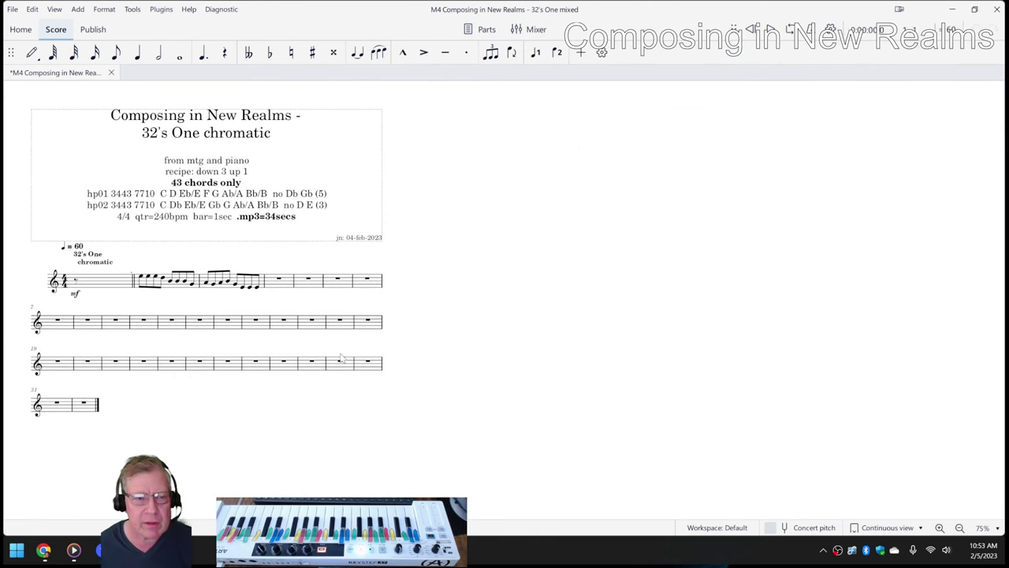
click(104, 288)
click(175, 424)
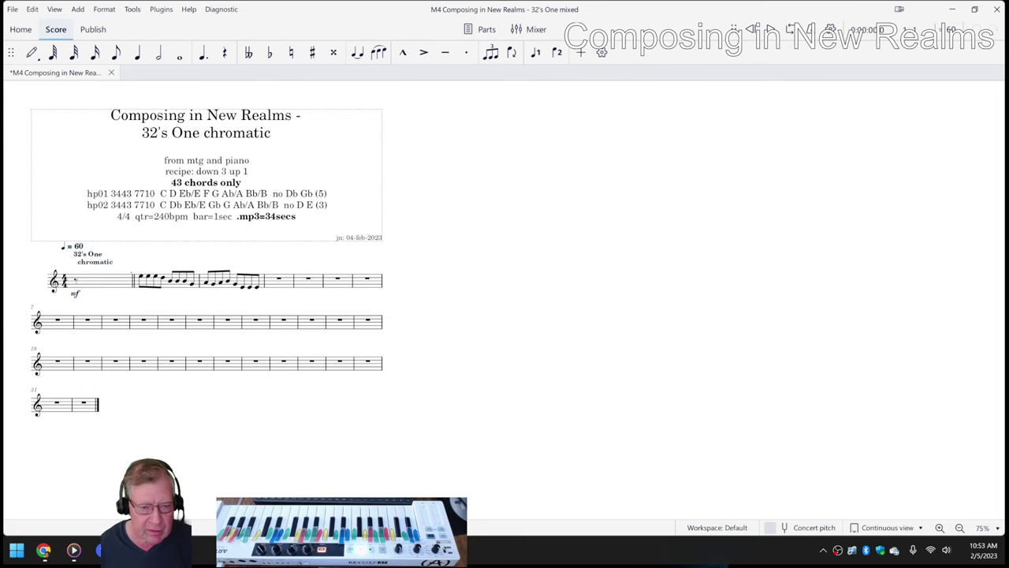
mouse_move(102, 549)
click(47, 473)
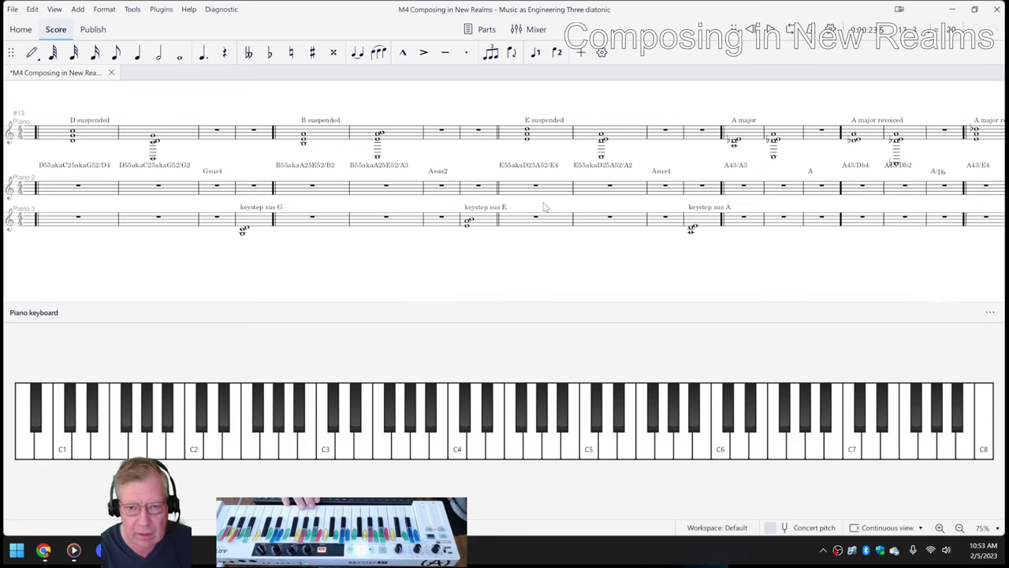
click(530, 226)
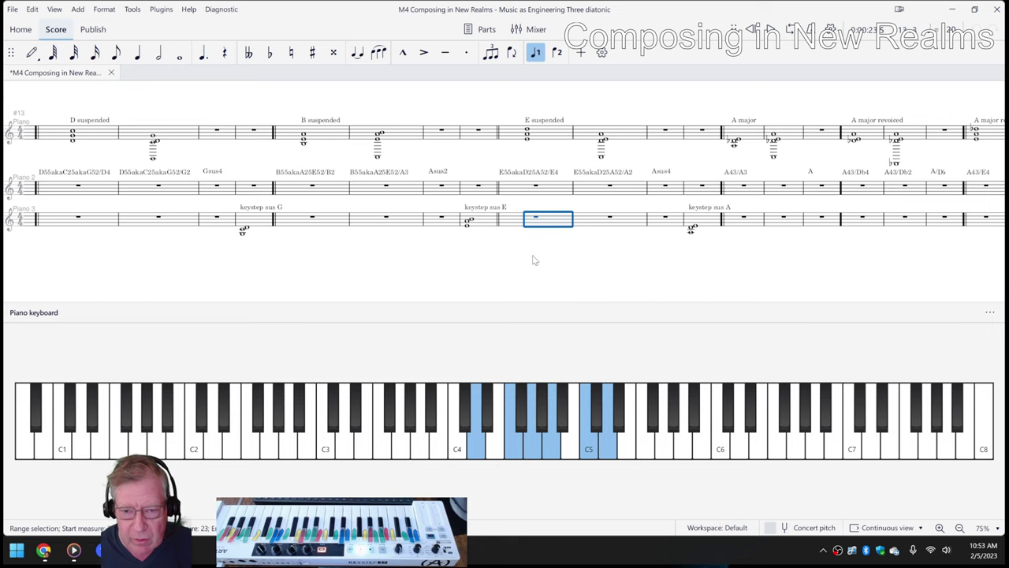
click(532, 260)
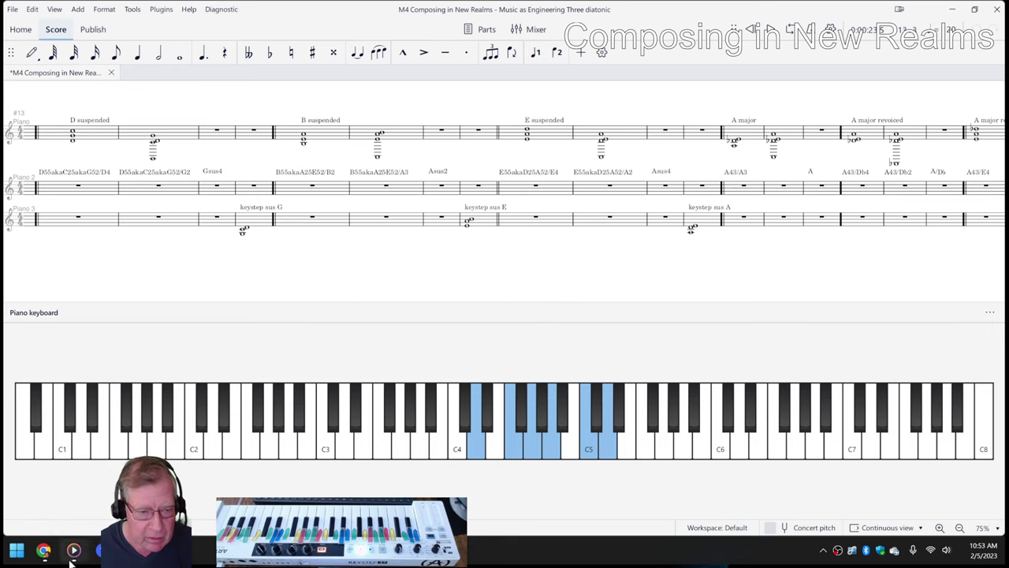
mouse_move(99, 549)
click(183, 482)
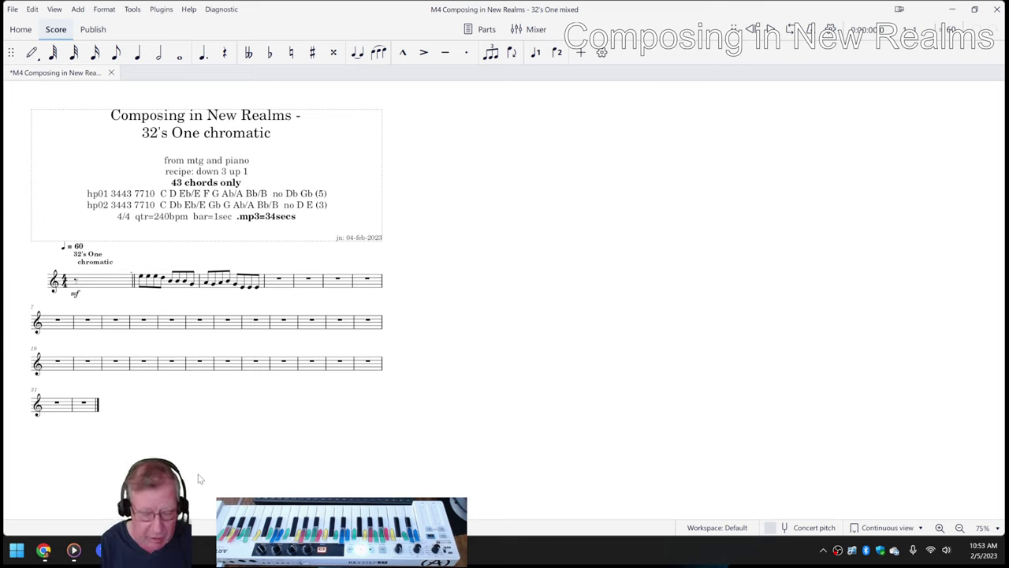
key(space)
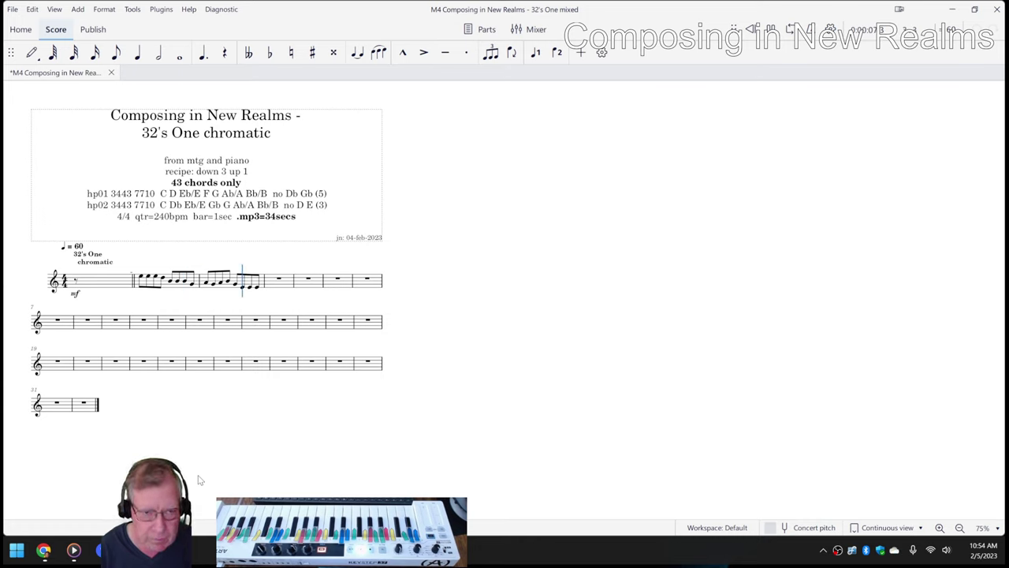
key(space)
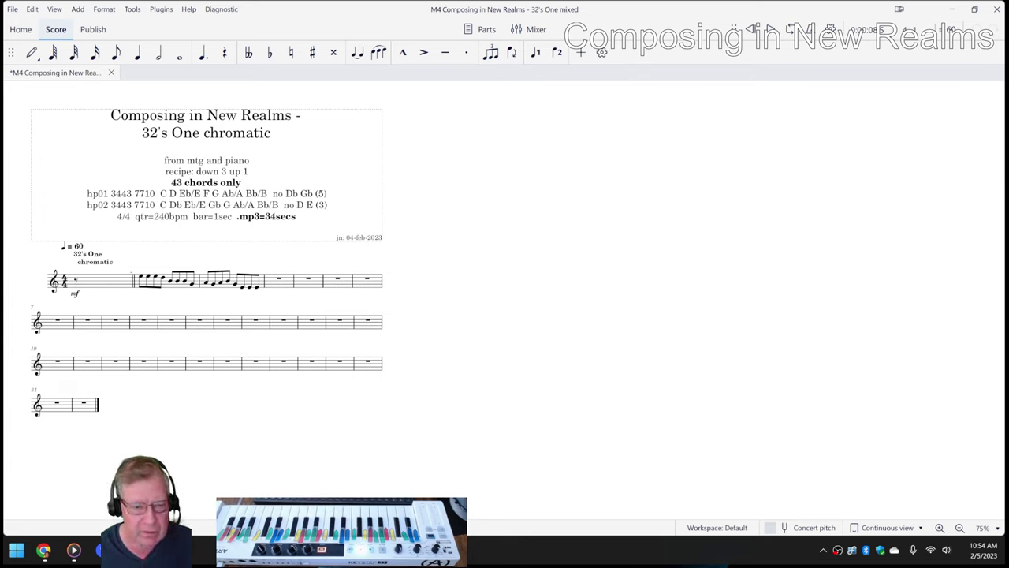
mouse_move(130, 550)
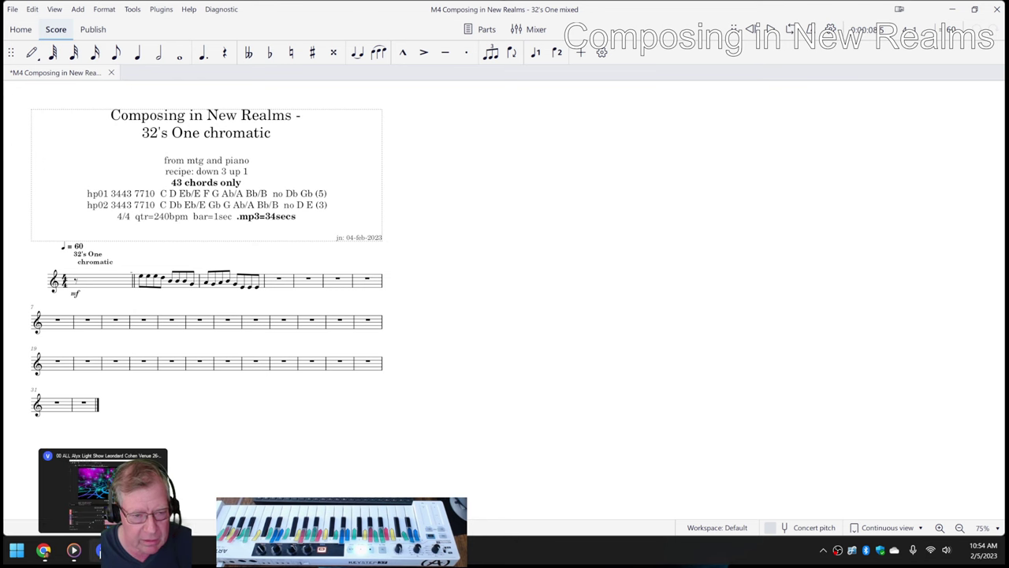
click(101, 549)
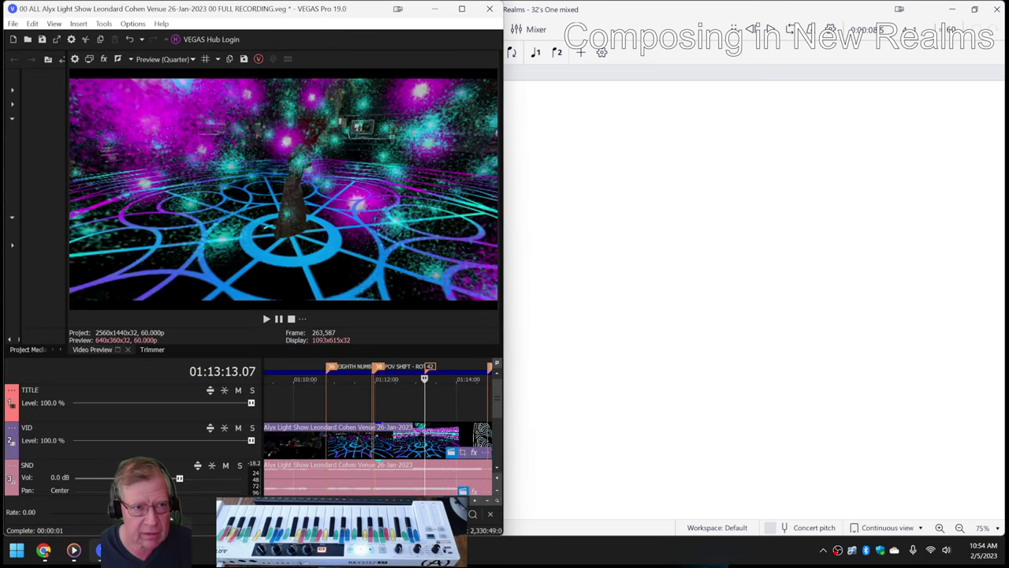
- Maximize the Alyx Light Show project and preview the first number from its timeline markers
click(463, 9)
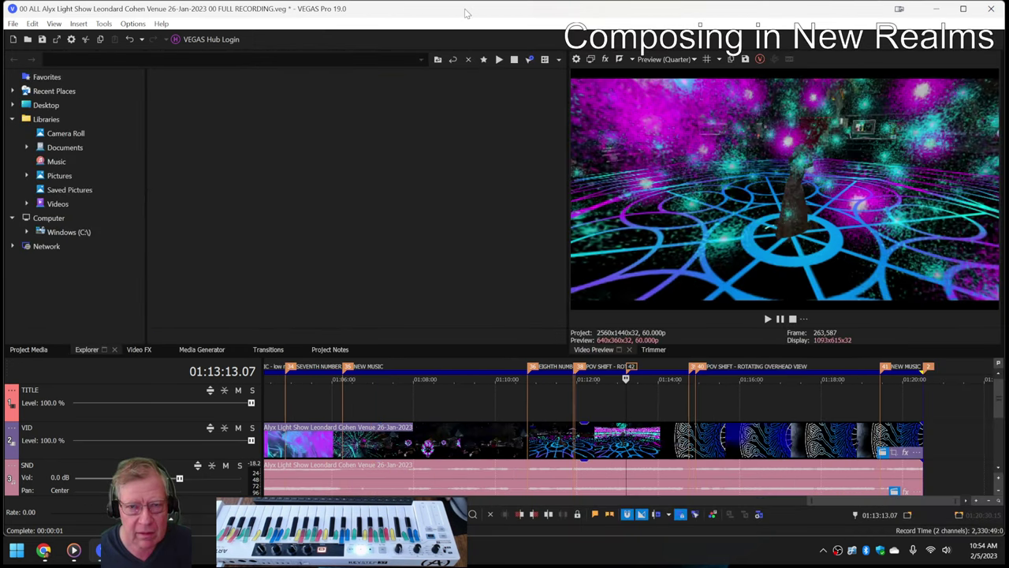
scroll(484, 413, down, 5)
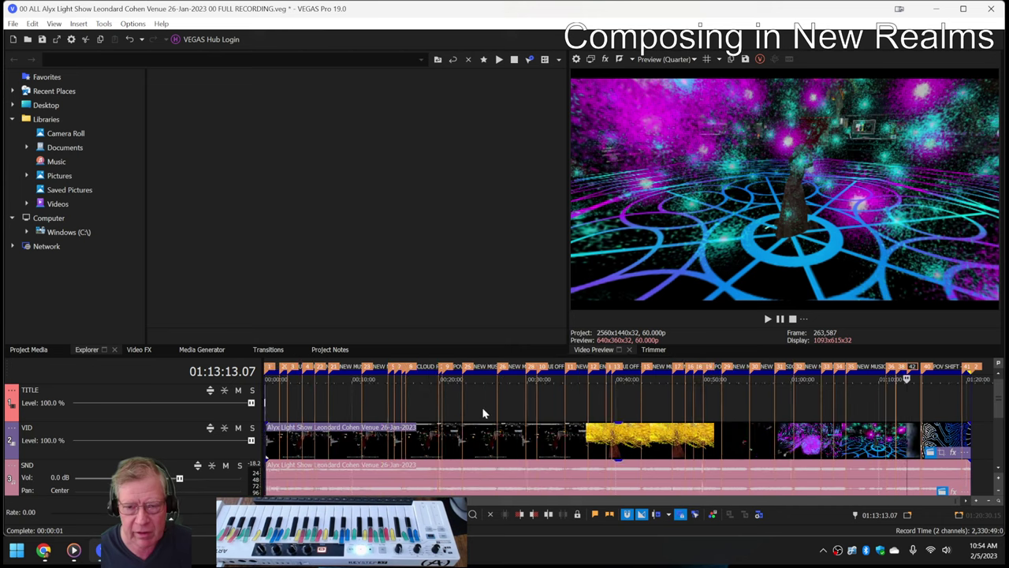
click(268, 368)
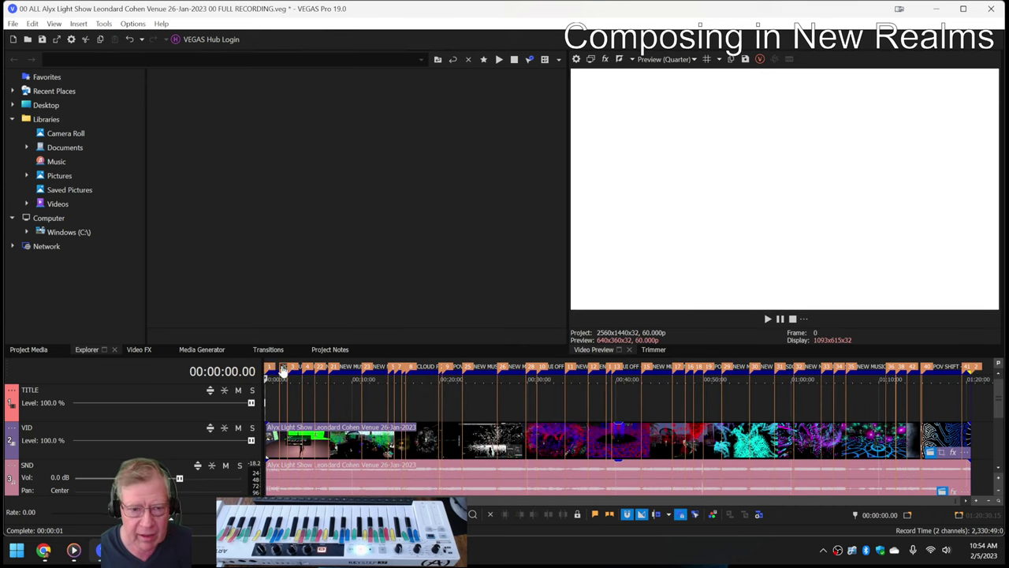
click(282, 369)
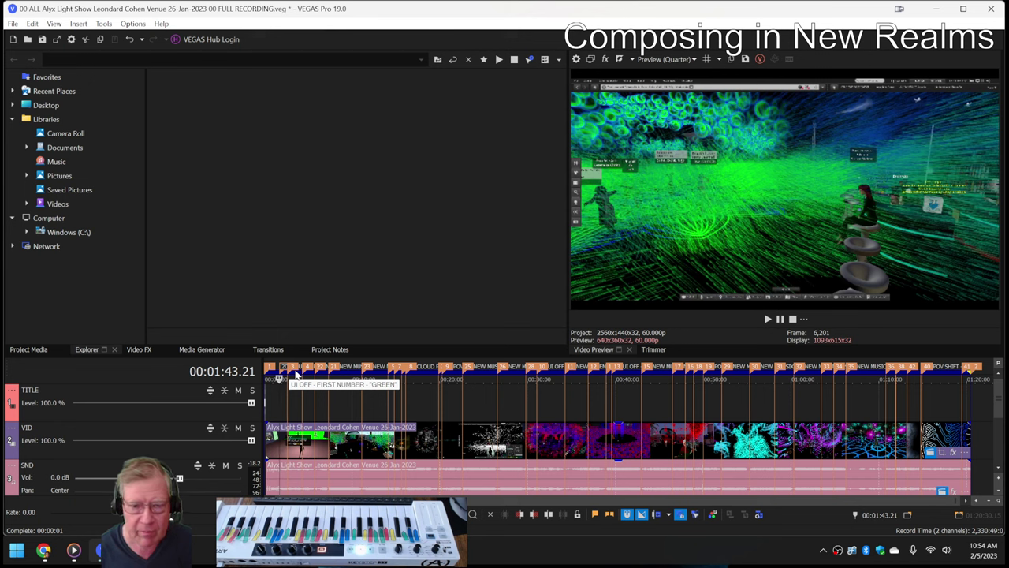
key(space)
key(space)
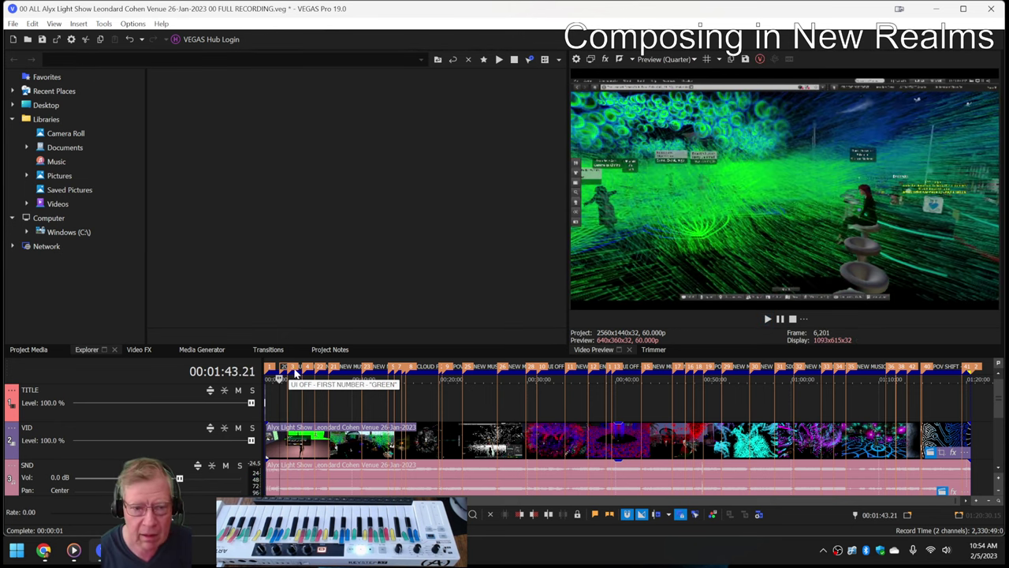
click(293, 369)
key(space)
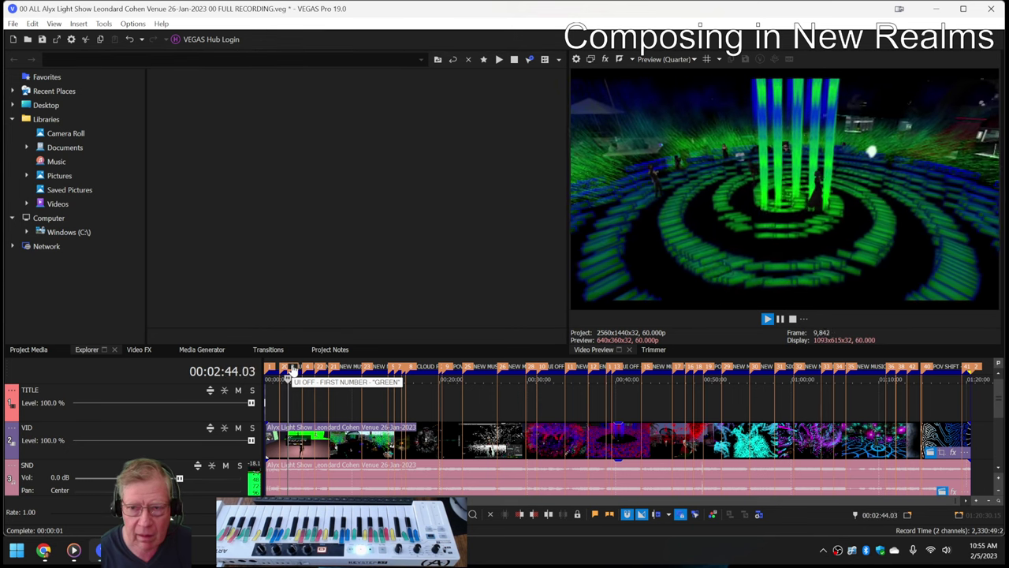
key(space)
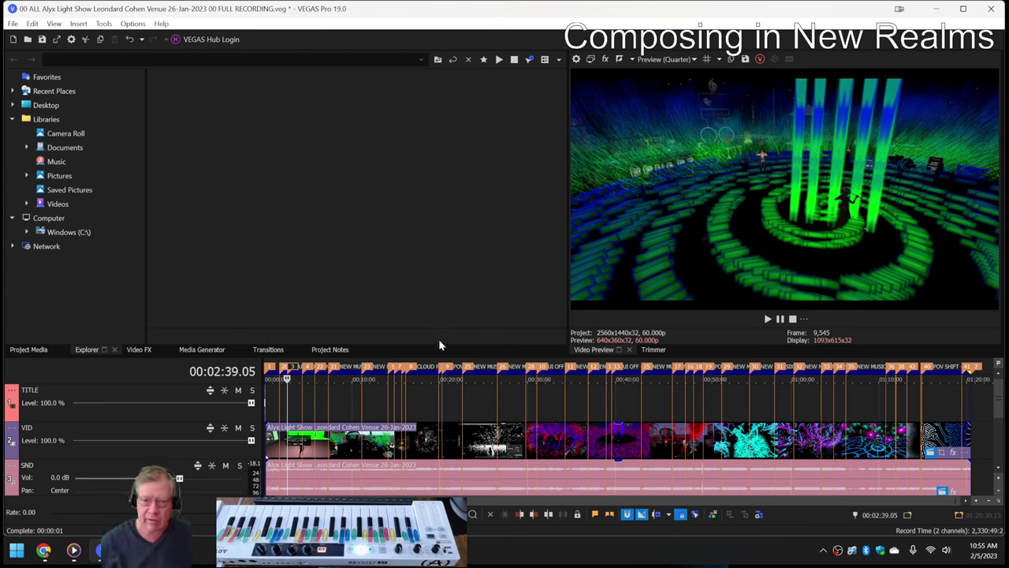
- Preview the new-music section near the 22:33 marker in VEGAS
click(463, 369)
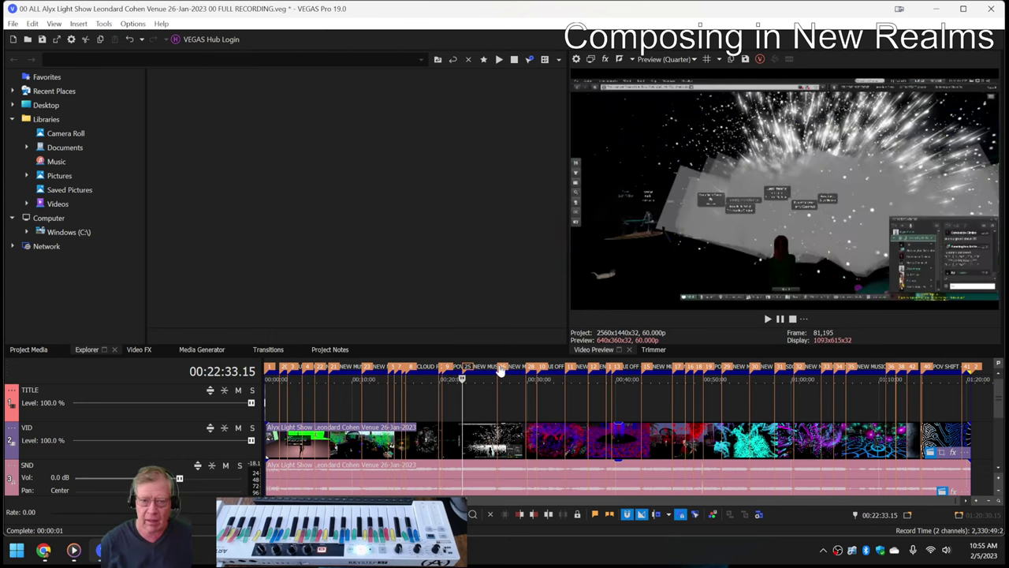
click(499, 368)
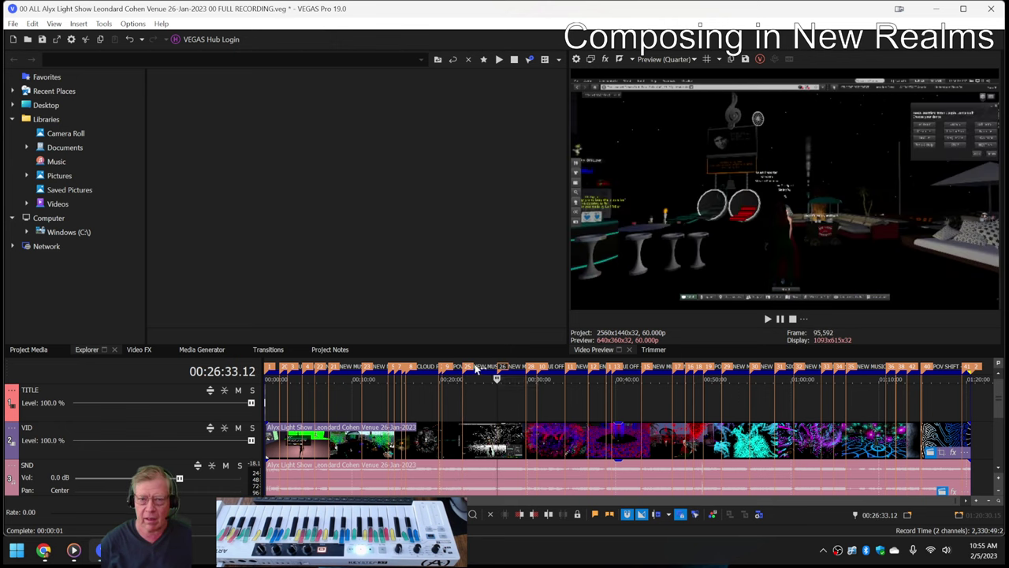
click(465, 373)
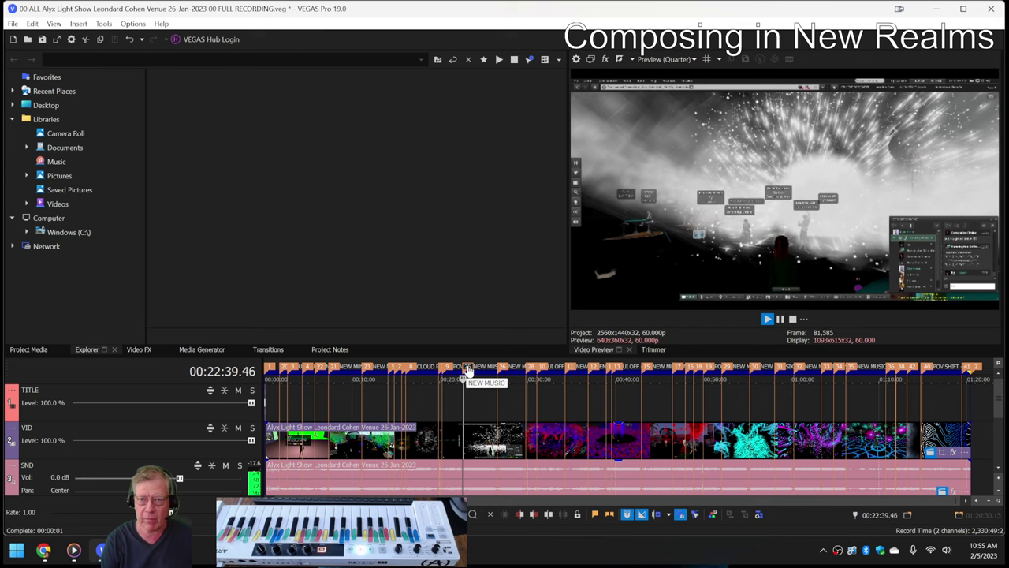
key(space)
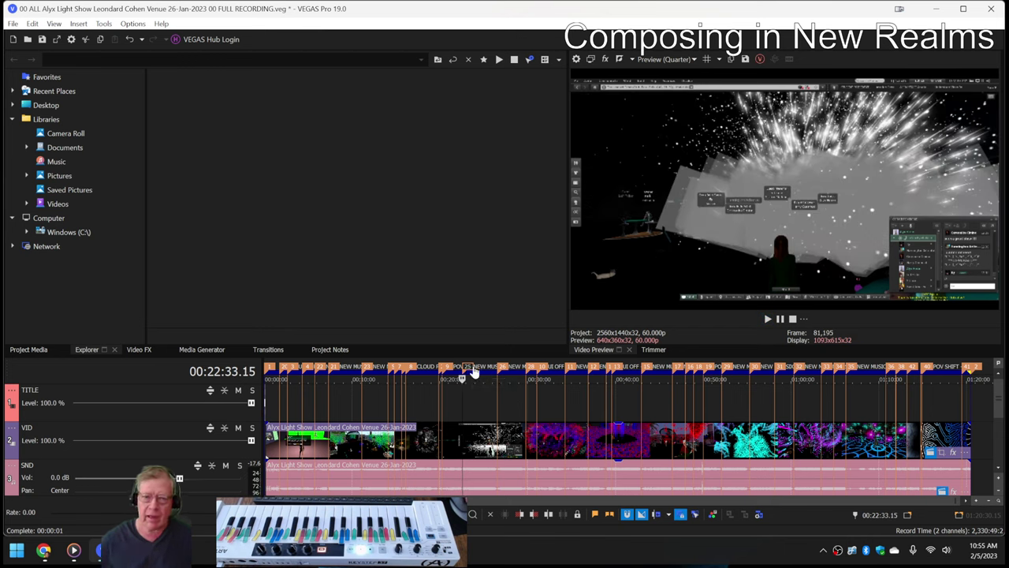
- Jump to marker 13's fourth number, zoom in, then minimize VEGAS and the 32's One chromatic score
click(621, 371)
scroll(621, 378, up, 5)
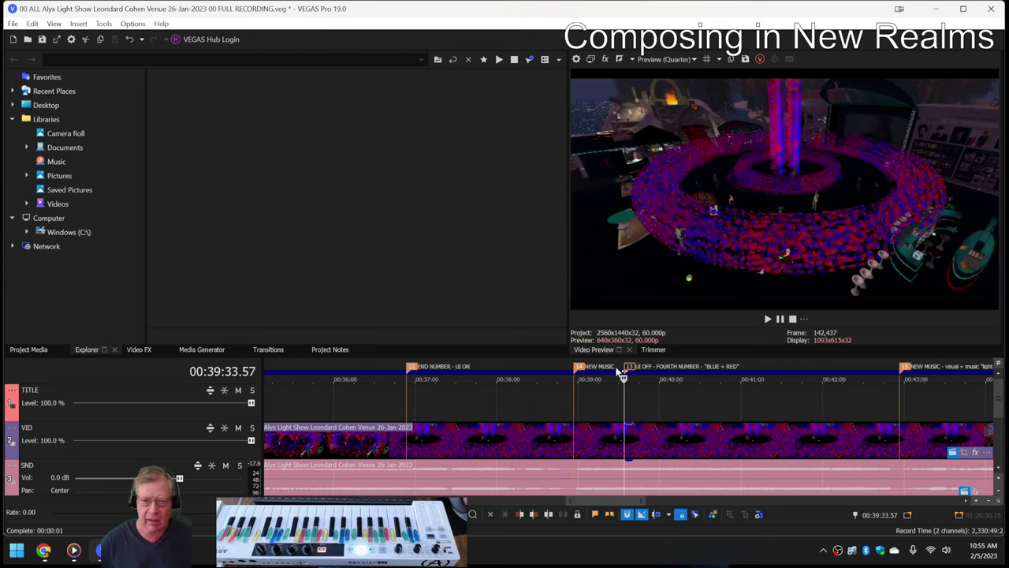
scroll(619, 370, up, 1)
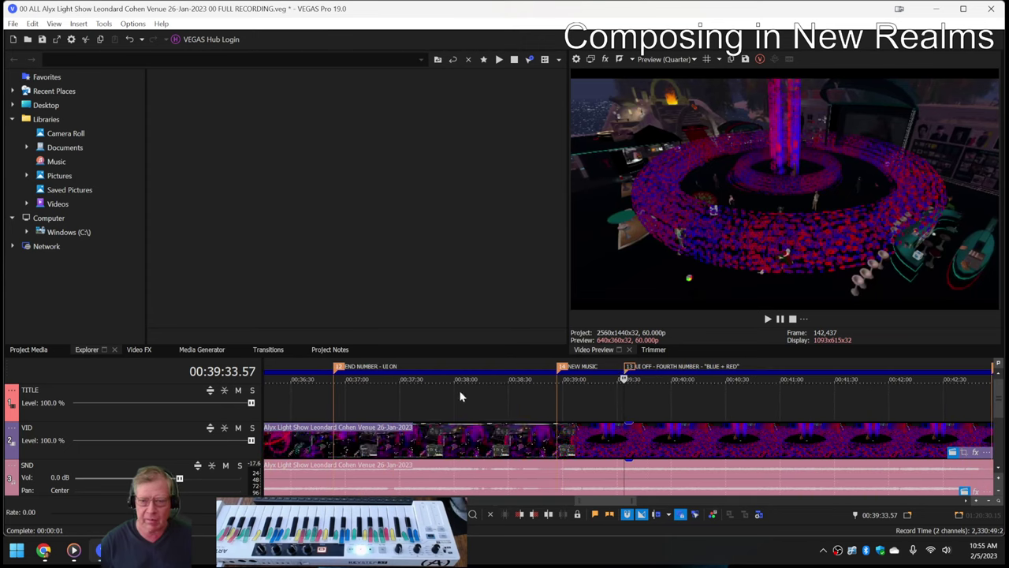
click(936, 10)
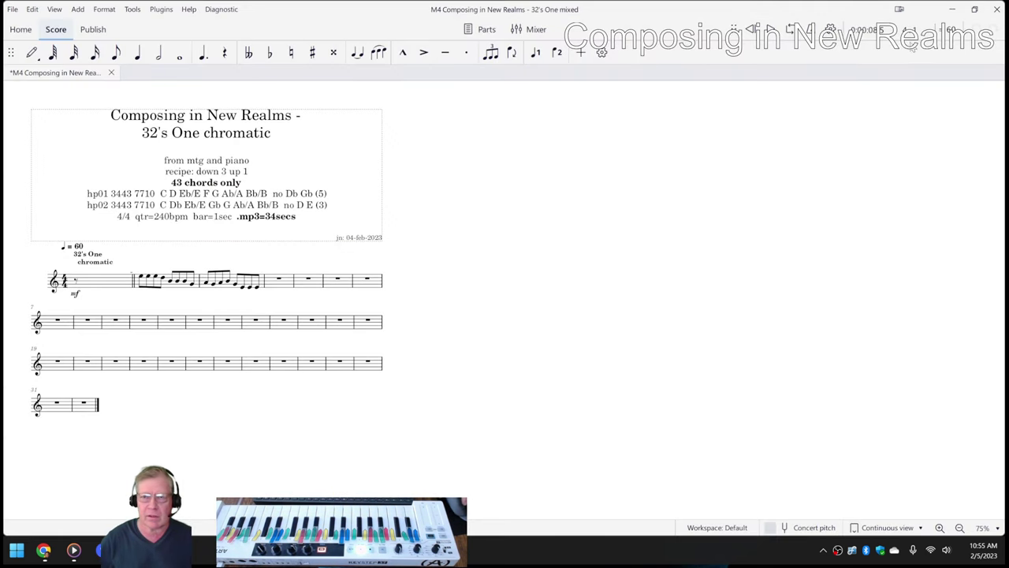
click(952, 10)
- Minimize the score and spreadsheet, maximize Media Player, and rewind the Alyx clip to 0:00
click(951, 11)
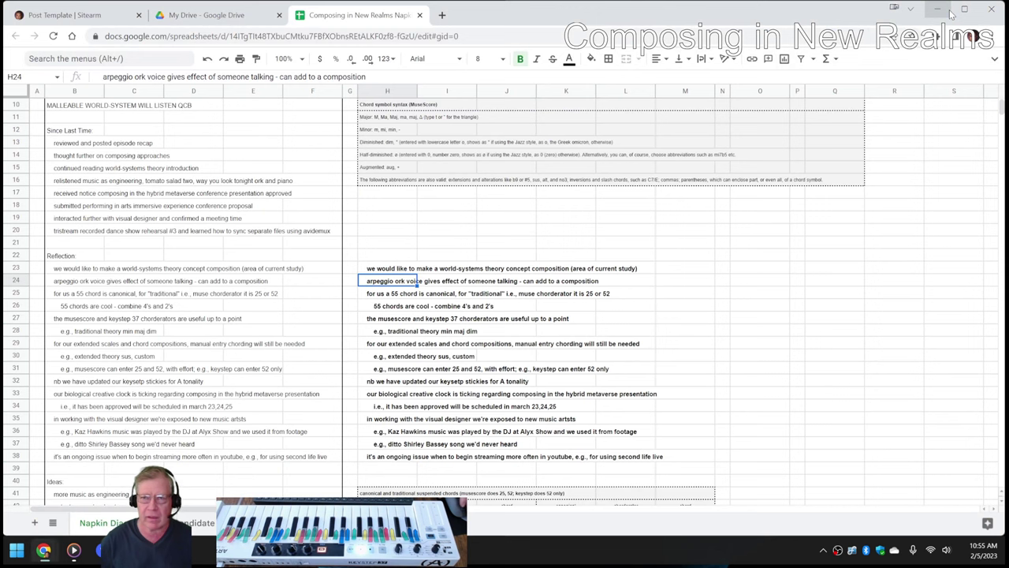
click(937, 9)
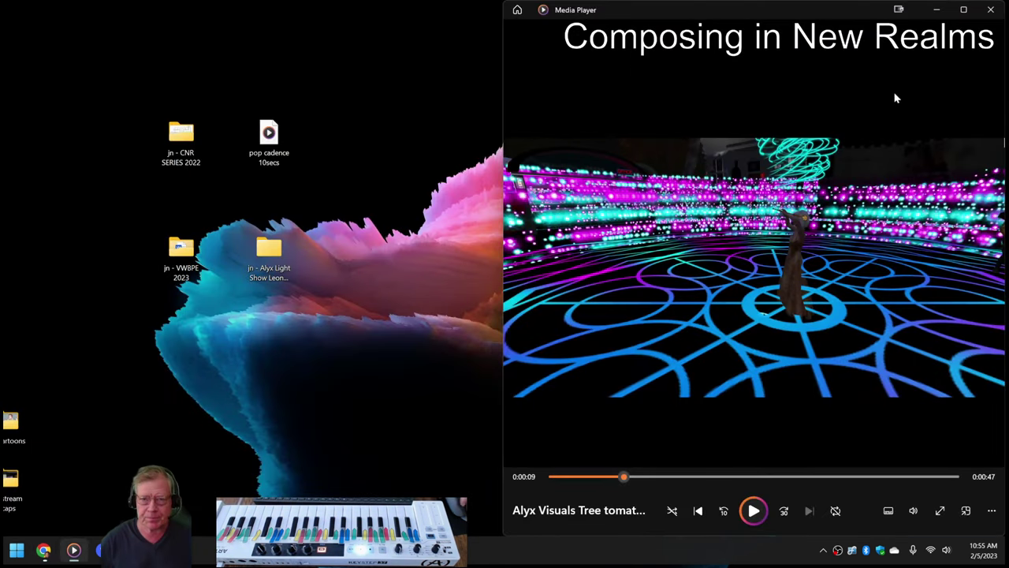
click(964, 9)
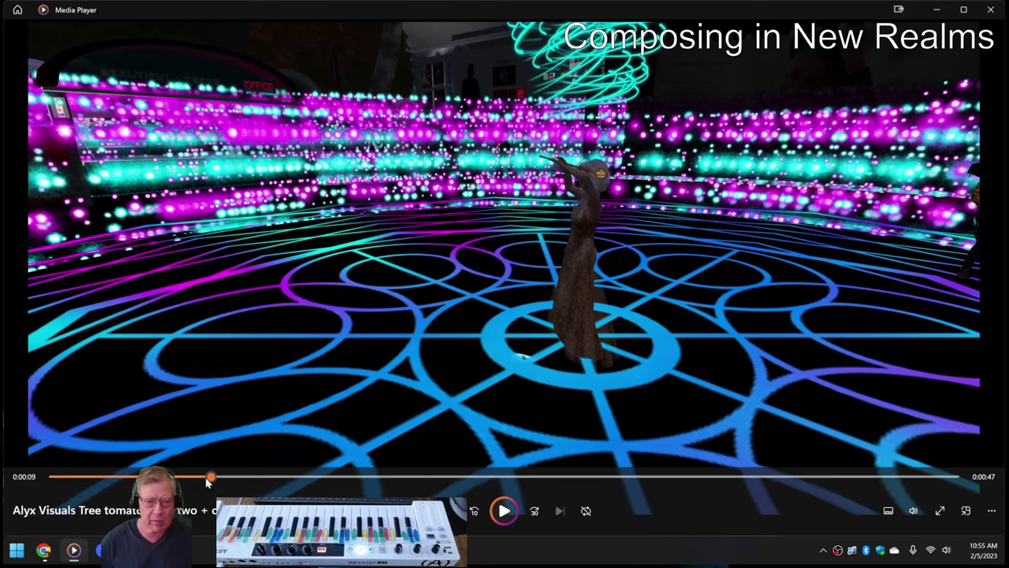
drag(210, 477, 54, 477)
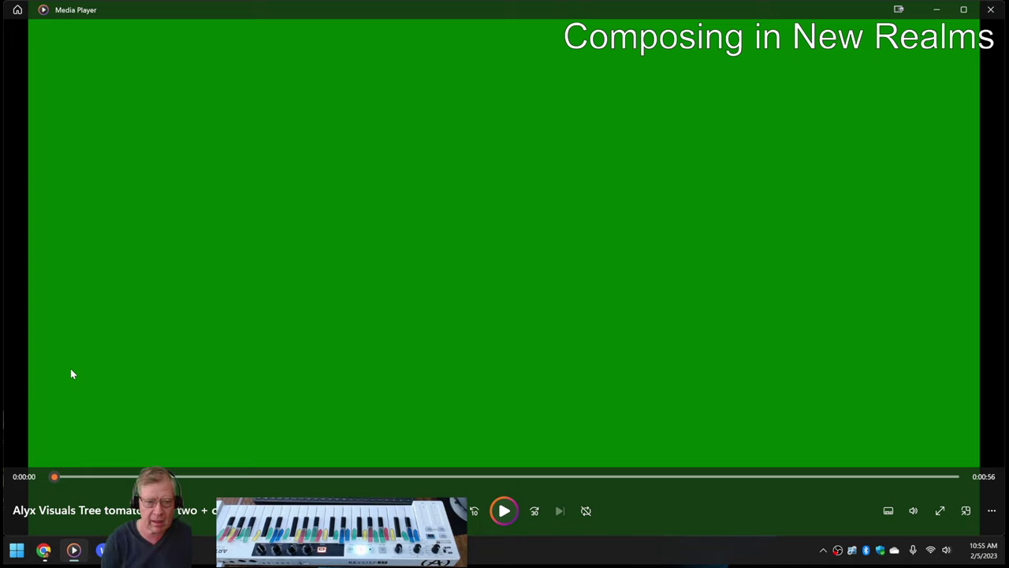
- Play the clip past its alyx visuals tree title card, jump to the 3D dance scene at 0:26, then minimize the player
key(space)
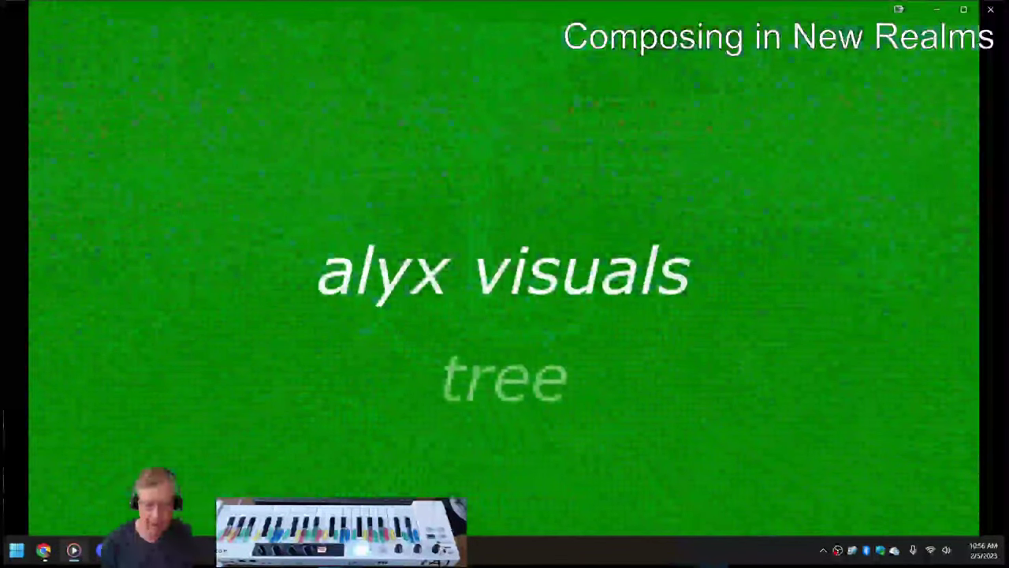
key(space)
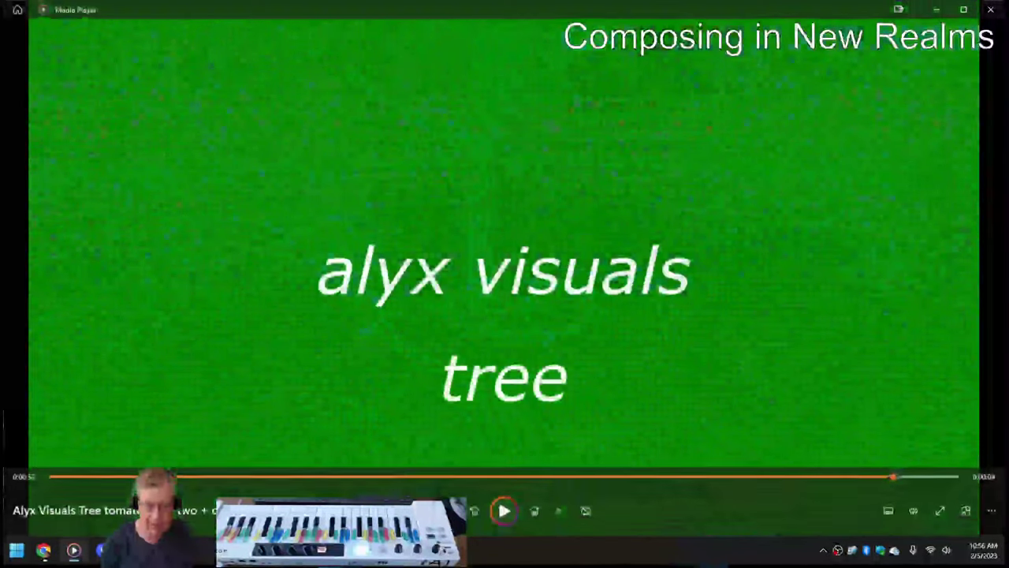
click(471, 477)
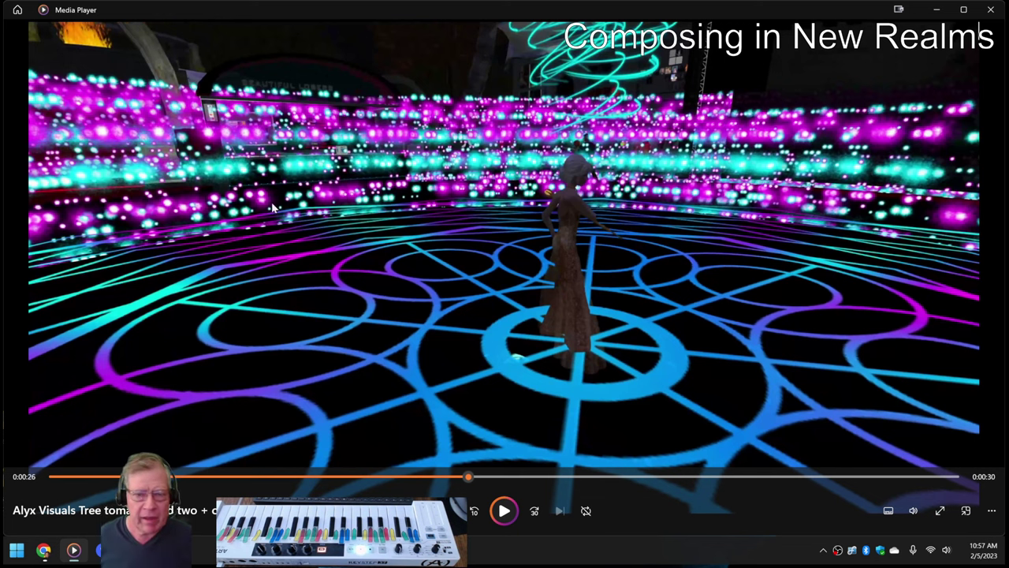
click(935, 9)
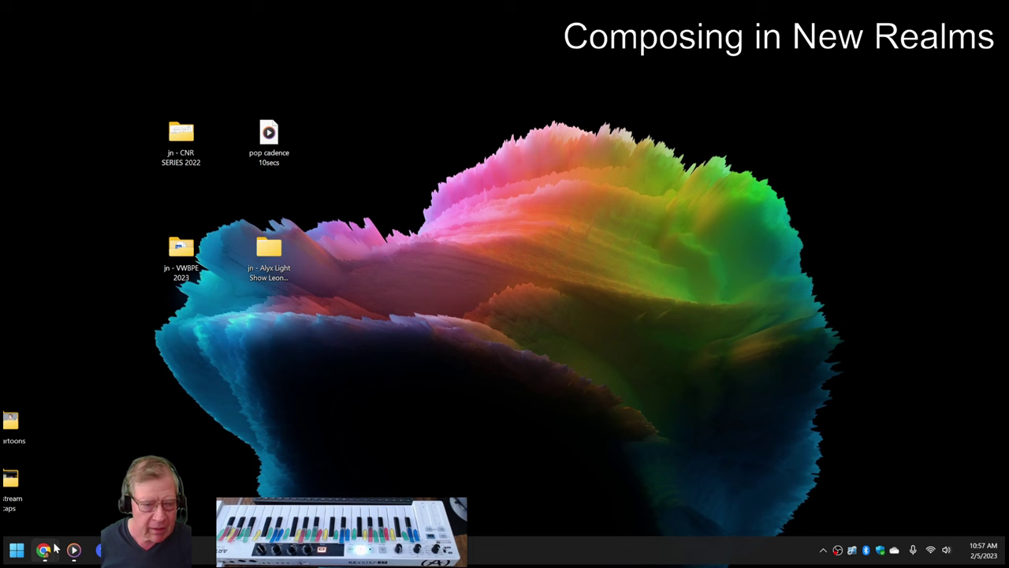
- Bring up the Social Brain deck, then the Composing in the Hybrid Metaverse deck alongside it
mouse_move(41, 556)
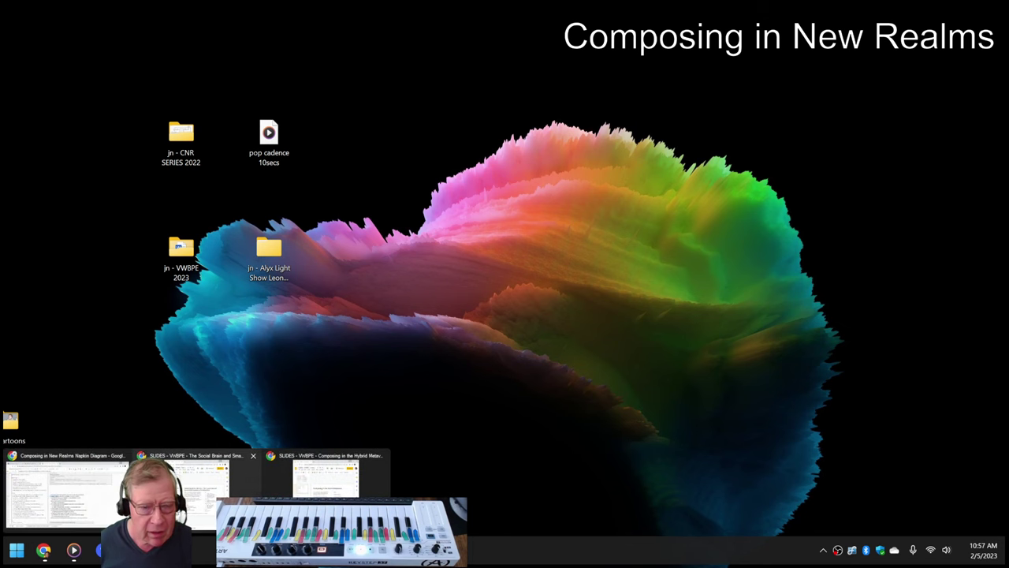
click(181, 485)
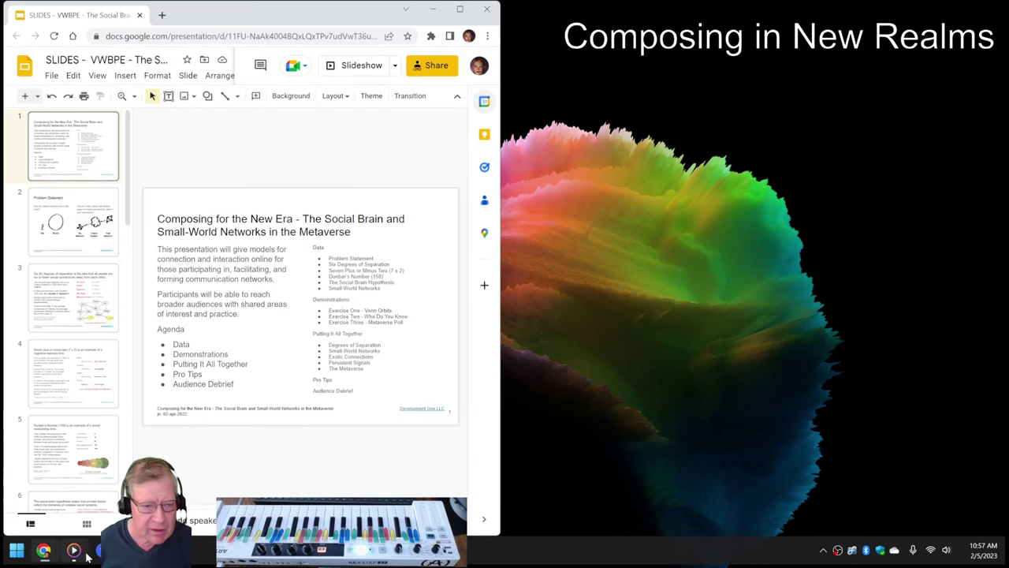
mouse_move(44, 552)
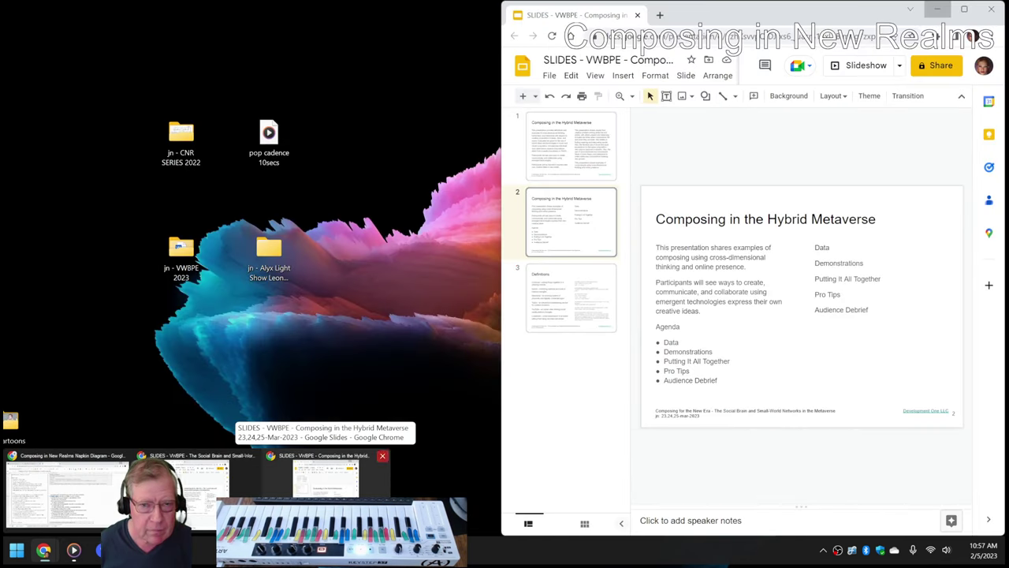
click(327, 477)
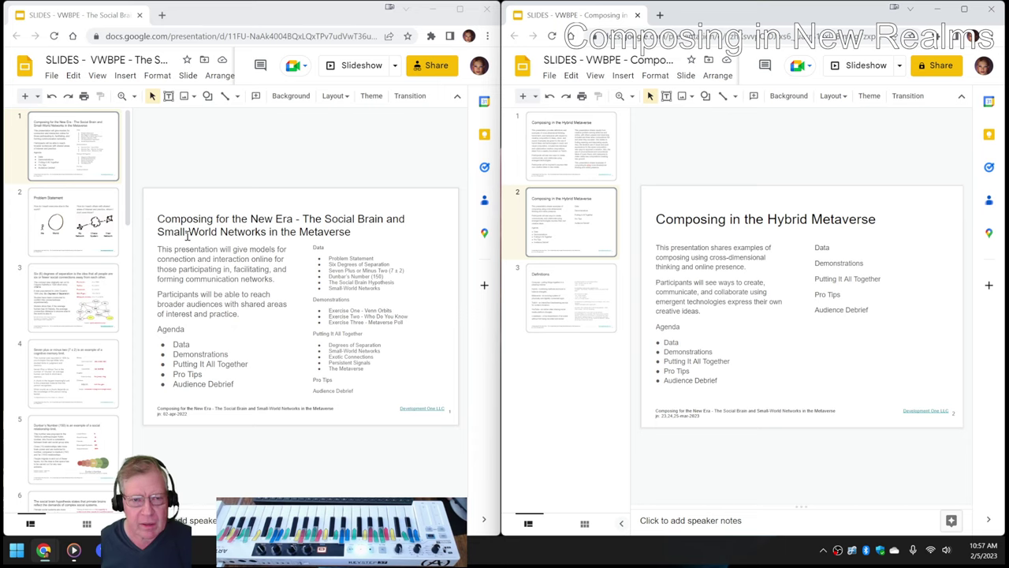
- Show slide 3, Definitions, of the Hybrid Metaverse deck maximized and enter its Hybrid definition text
click(694, 221)
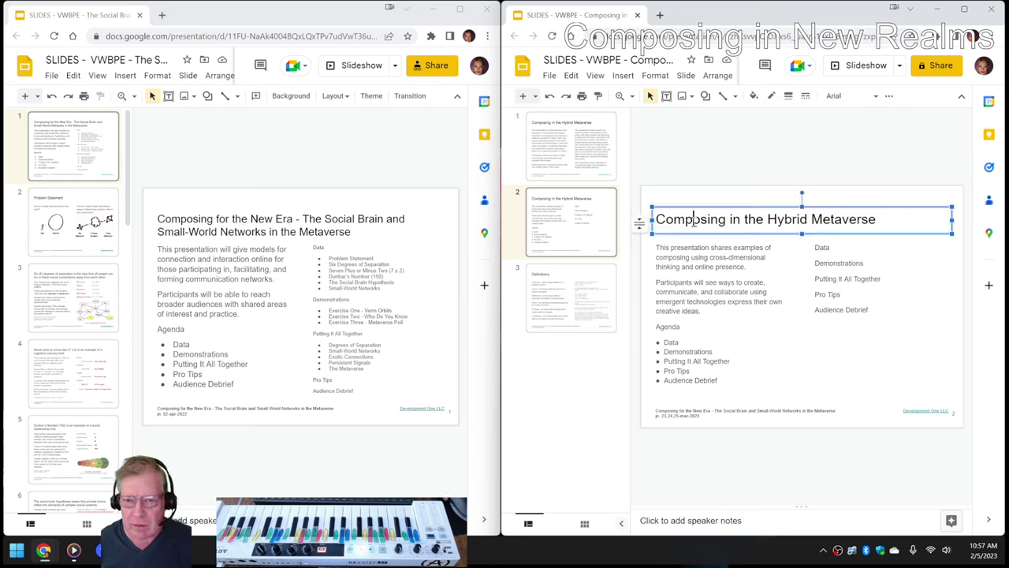
click(683, 285)
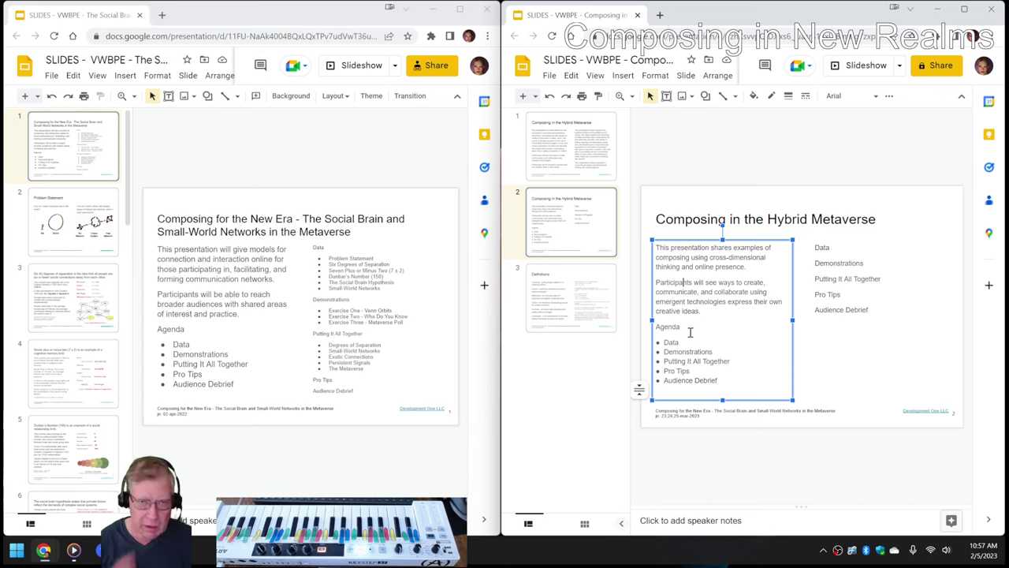
click(664, 481)
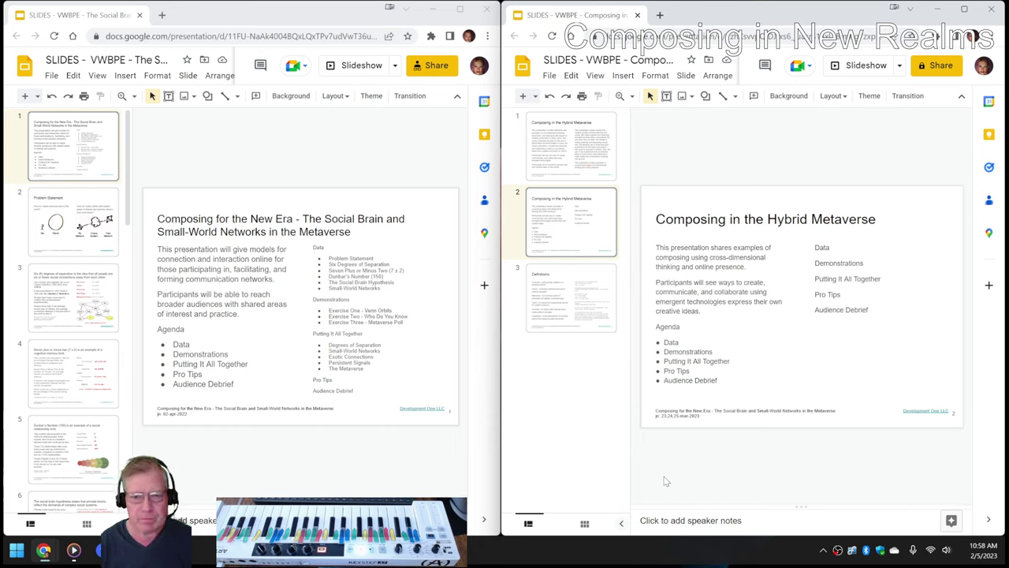
click(579, 310)
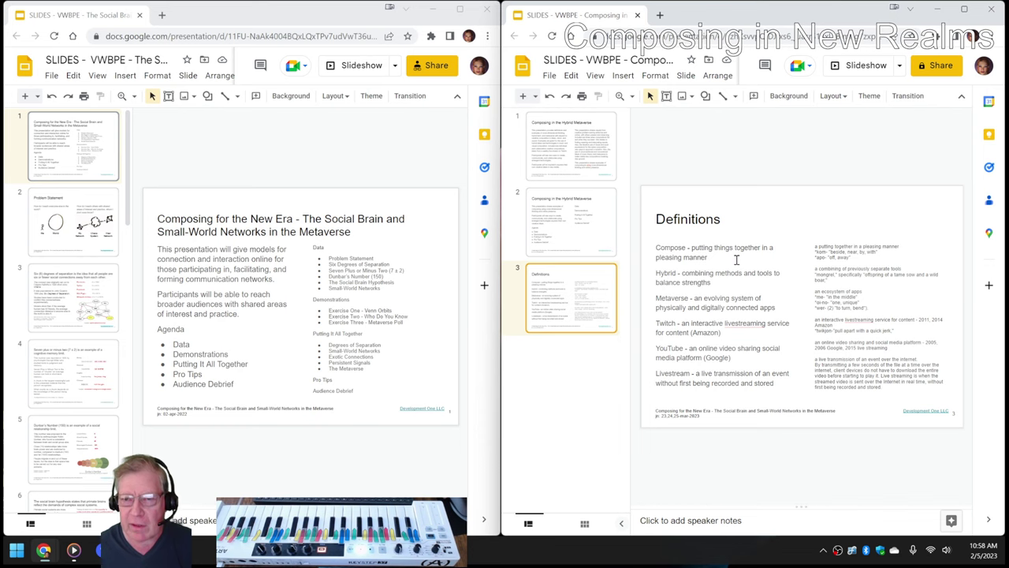
click(963, 10)
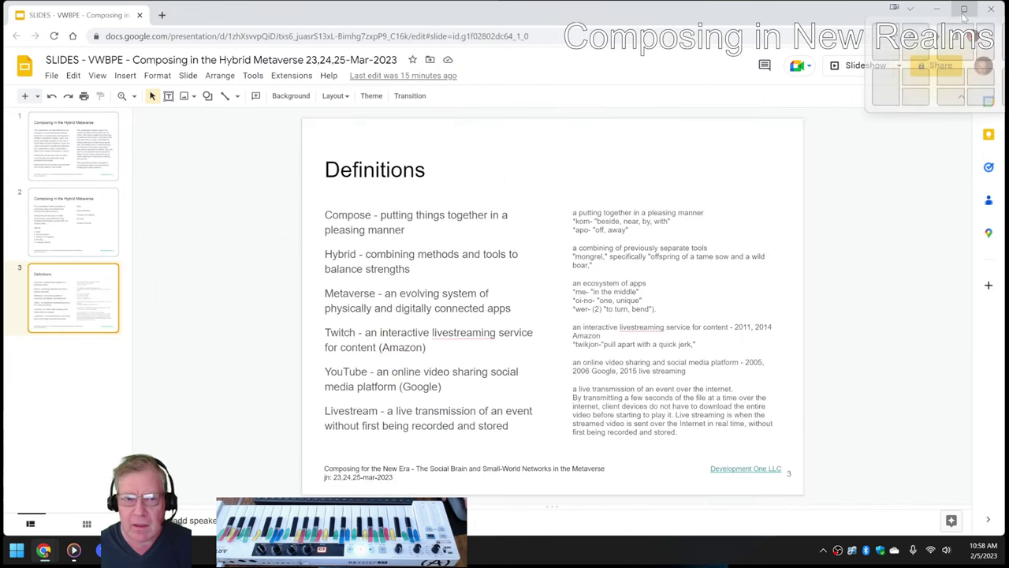
click(411, 269)
- After 'balance strengths', add '(e.g., music theory; e.g., apps' as the examples
click(260, 276)
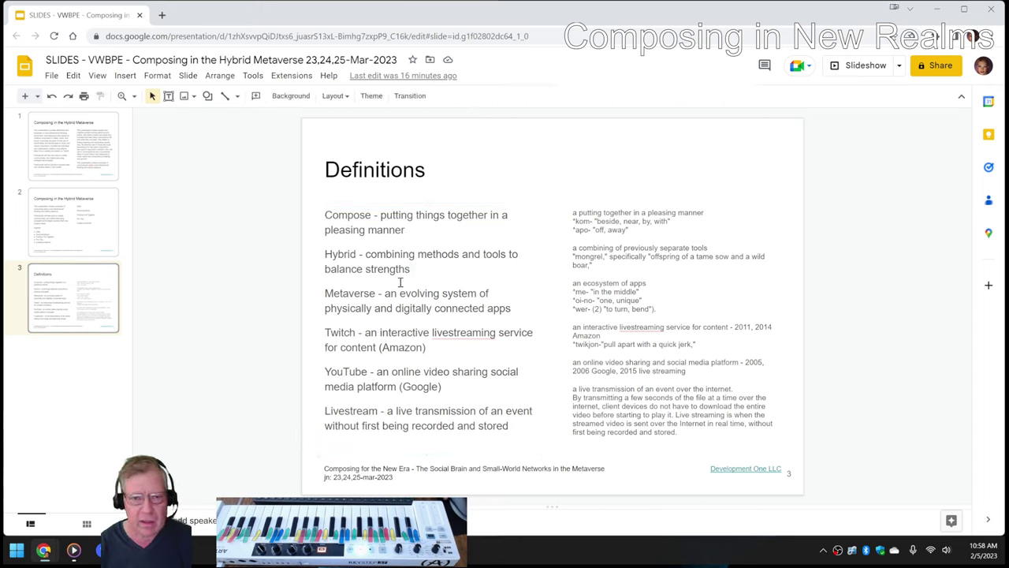
click(430, 265)
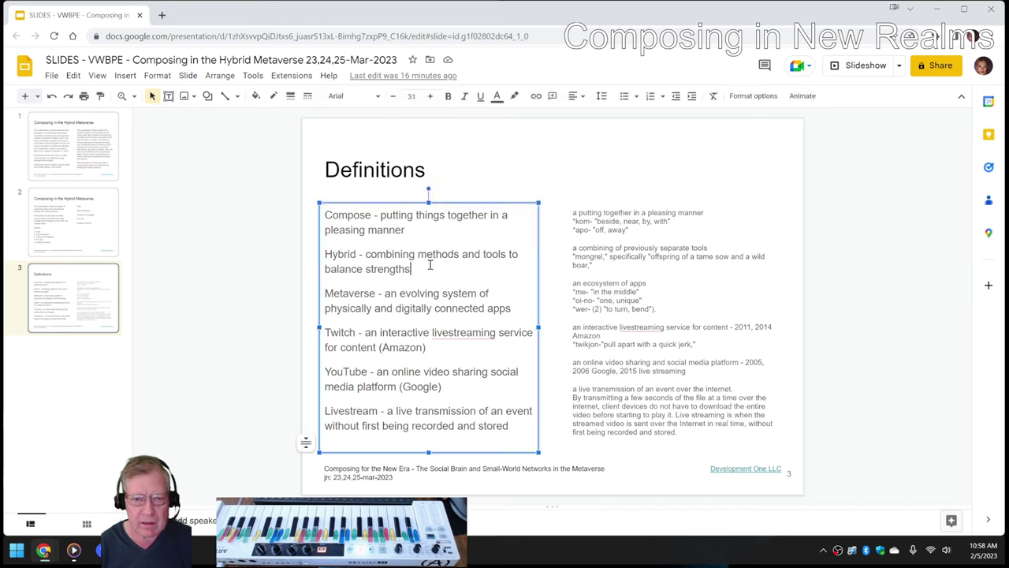
text(()
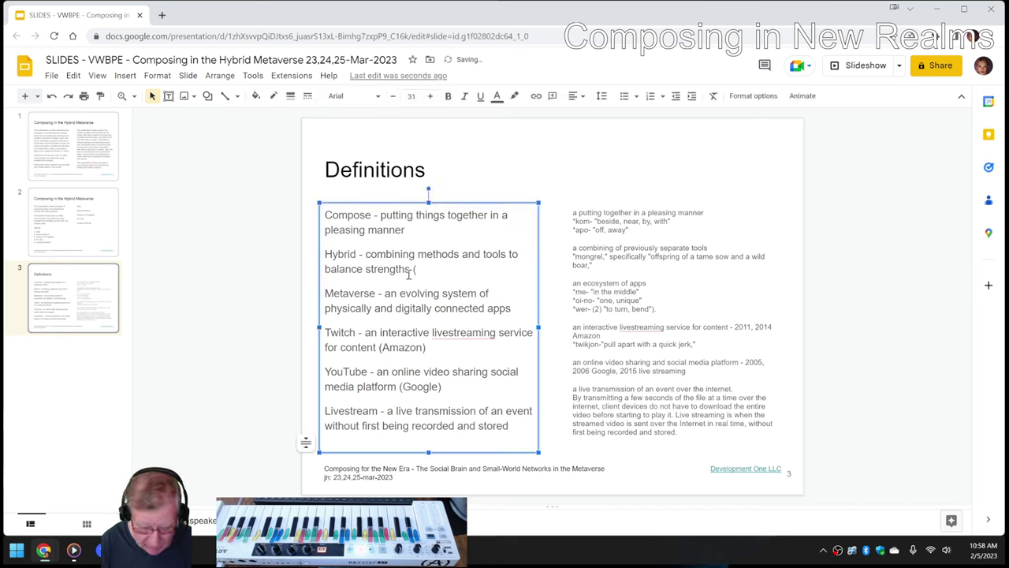
text(e.g., )
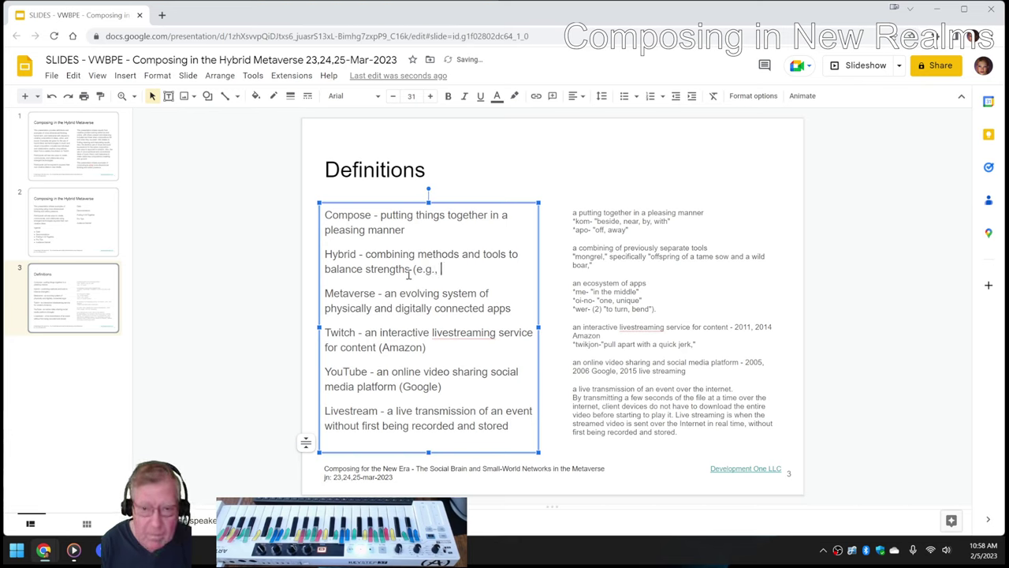
text(music theor)
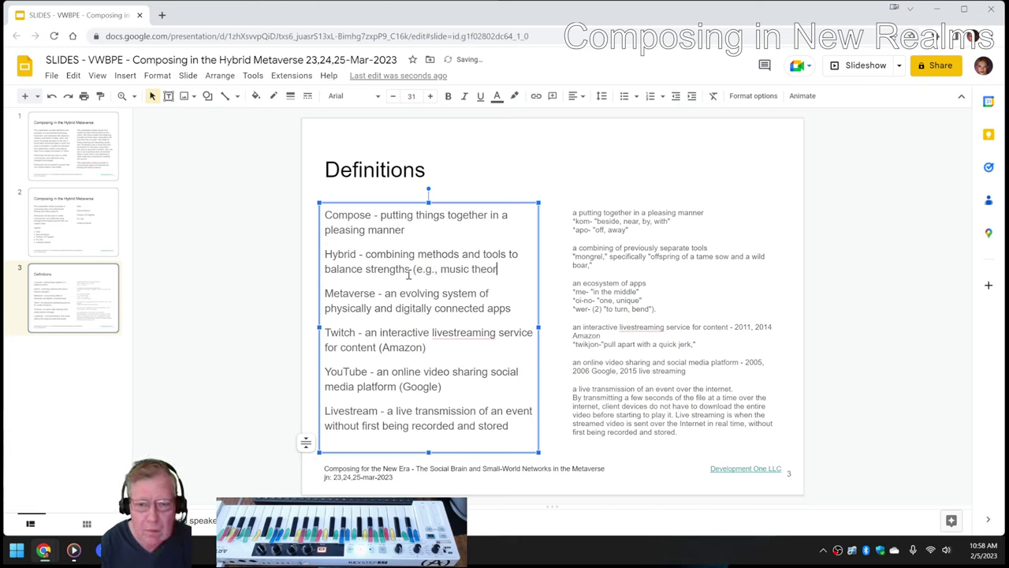
text(y; e.g.)
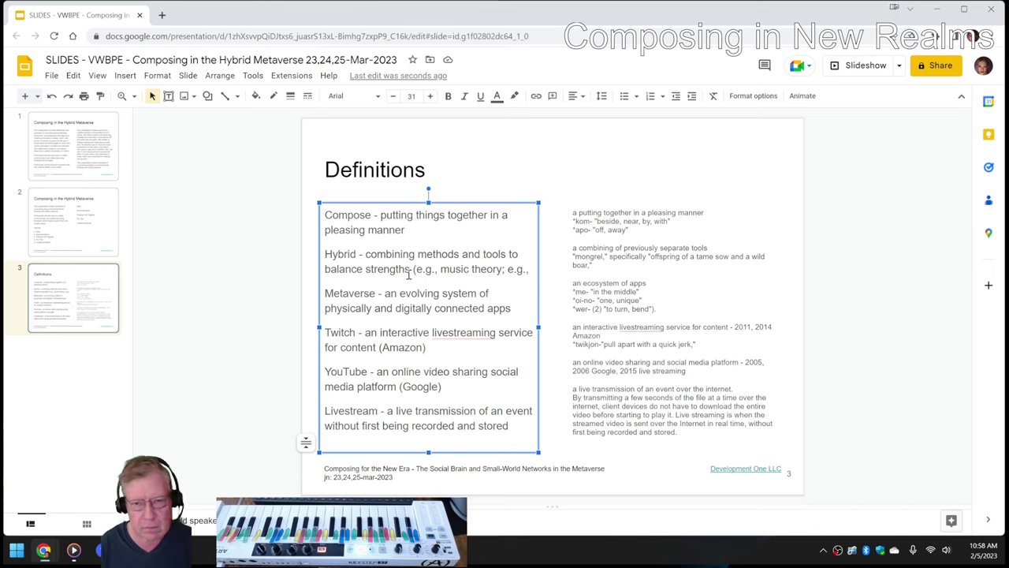
text(, cre)
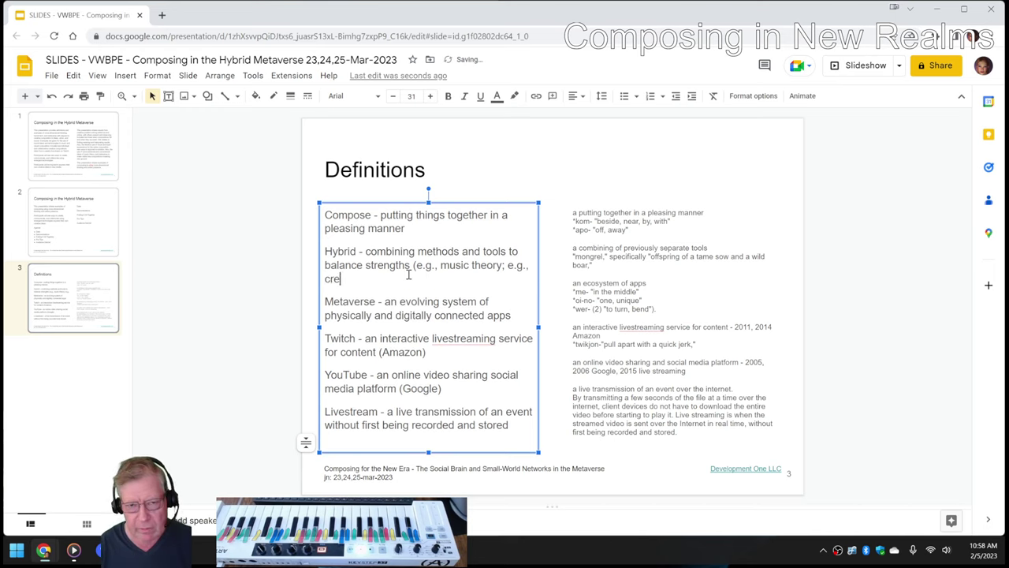
text(ative to)
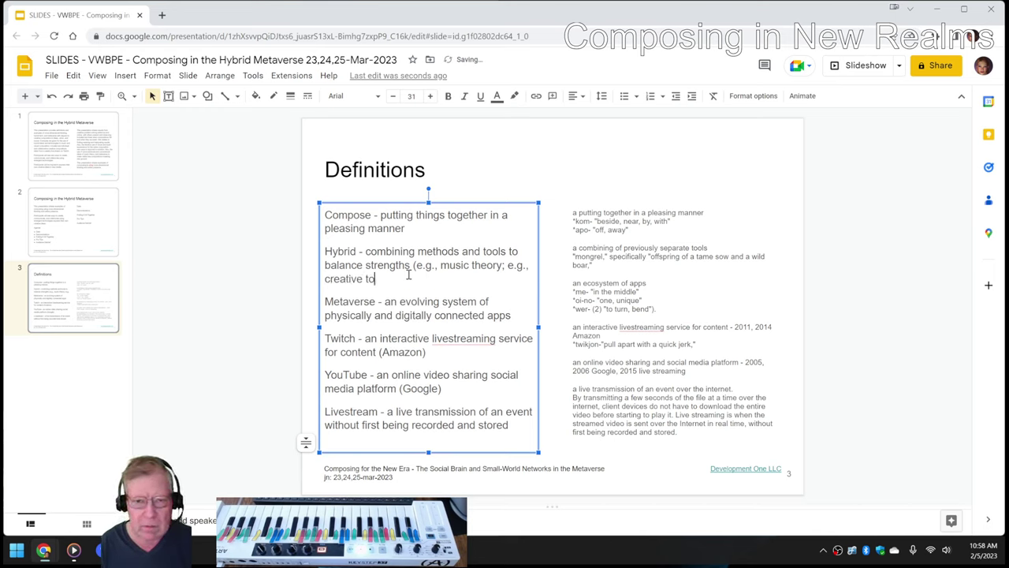
text(o)
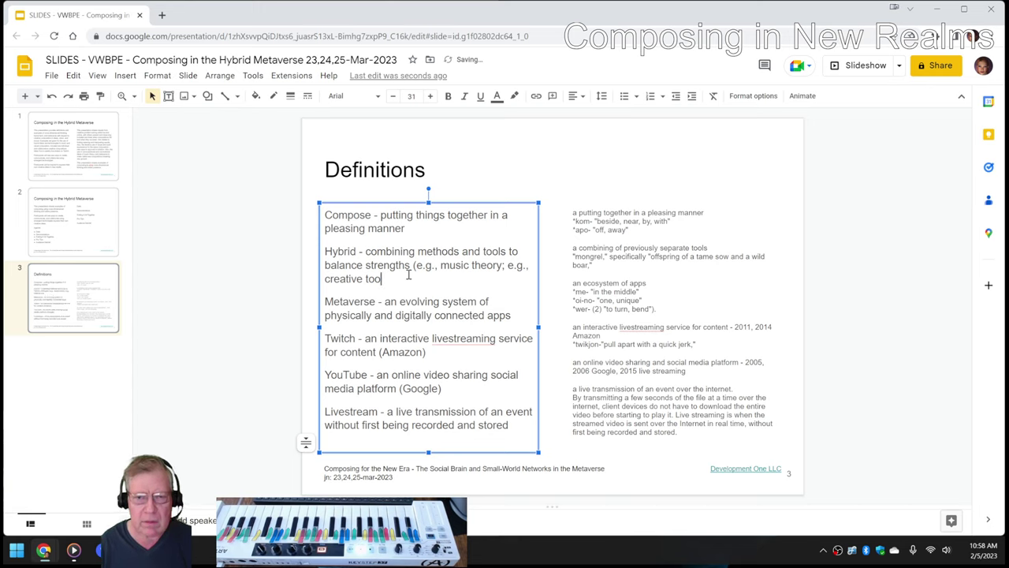
key(shift+Home)
text(apps)
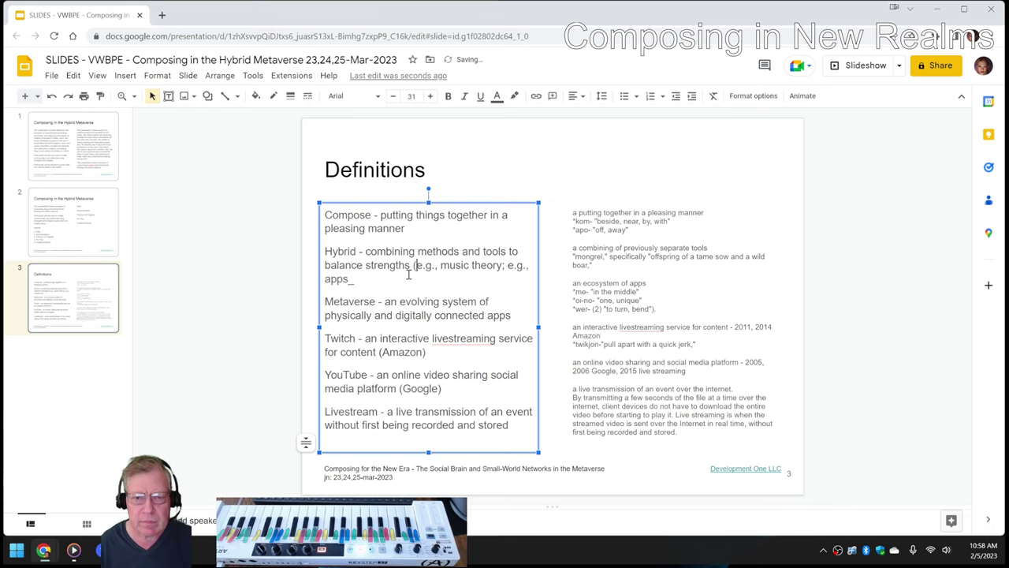
- Remove 'music' from the first example and close the parenthesis after 'apps'
key(Right)
key(Right)
key(Right)
key(Right)
key(ctrl+shift+Right)
key(ctrl+shift+Right)
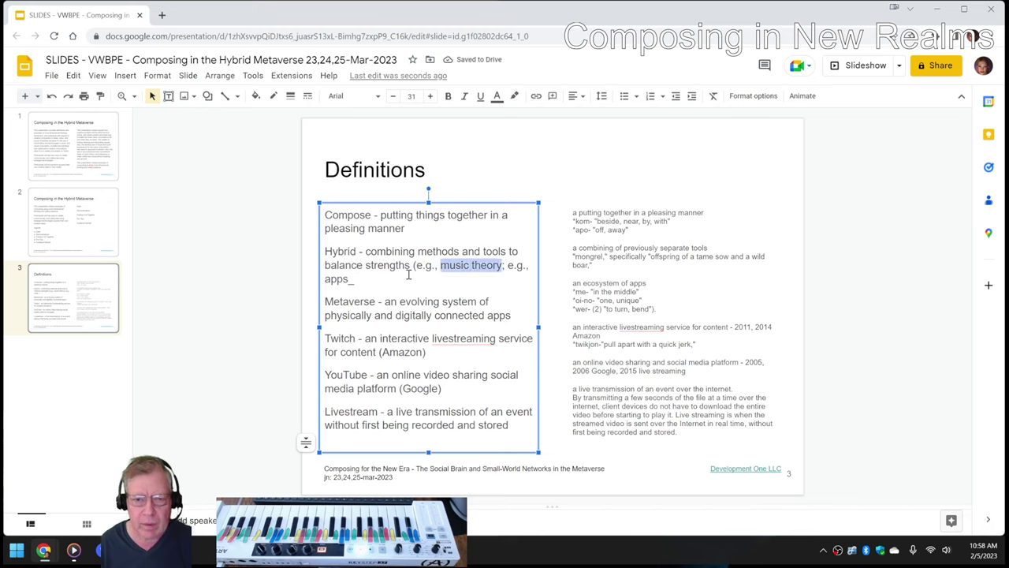
key(ctrl+shift+Left)
key(Delete)
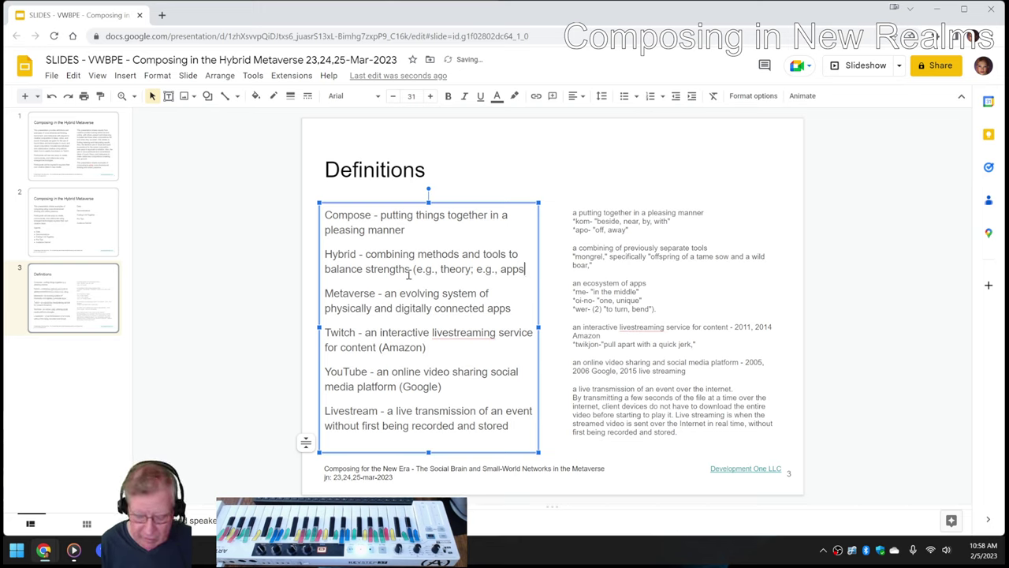
text())
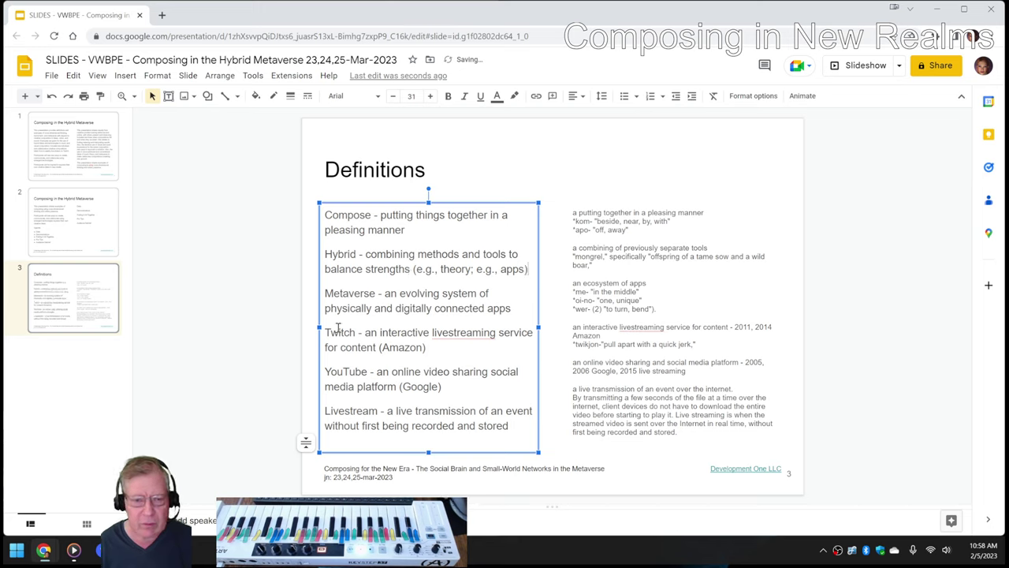
click(263, 383)
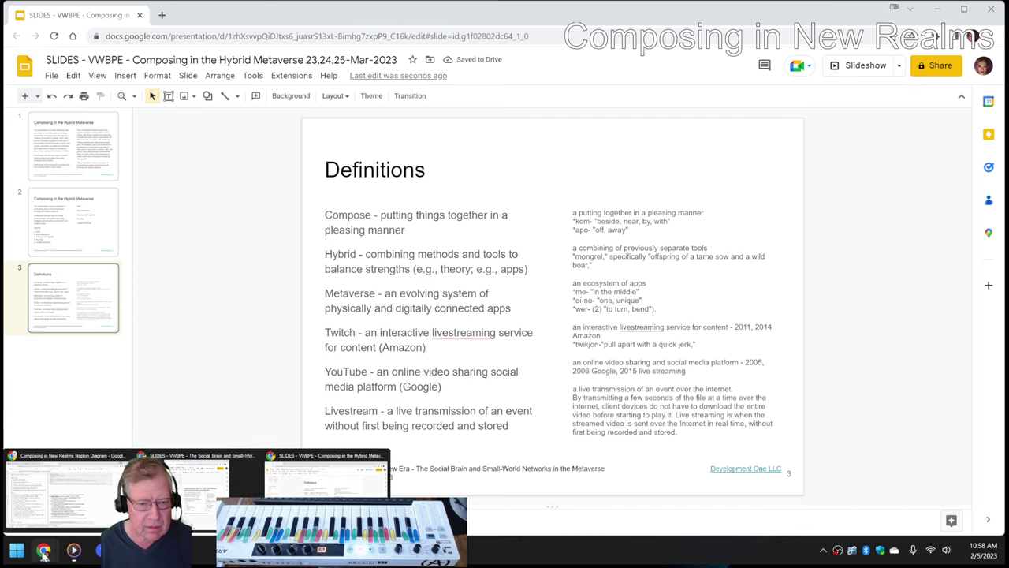
- Review the Social Brain deck full screen, then minimize the Chrome decks to return to the Napkin Diagram sheet
click(175, 492)
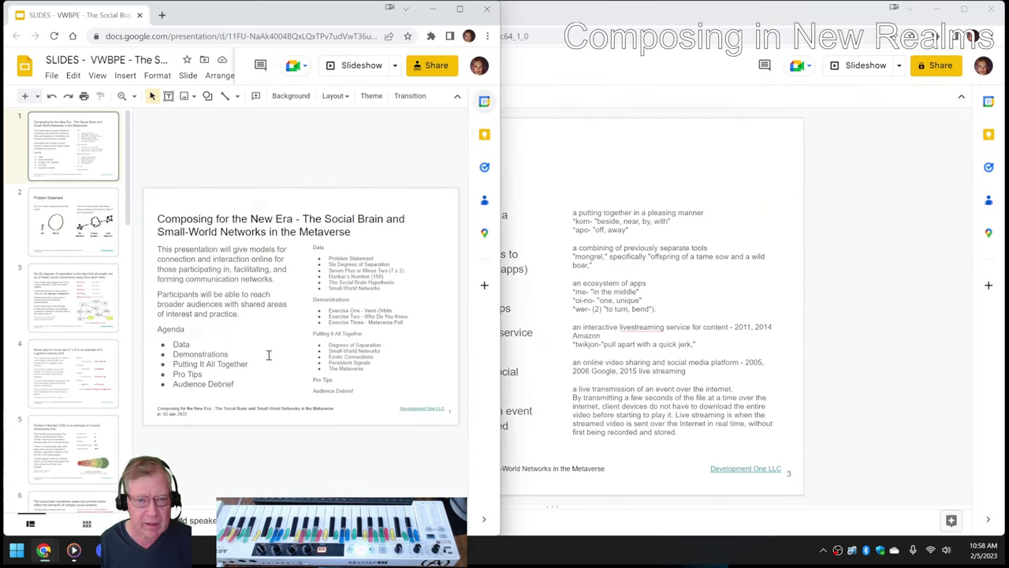
click(460, 10)
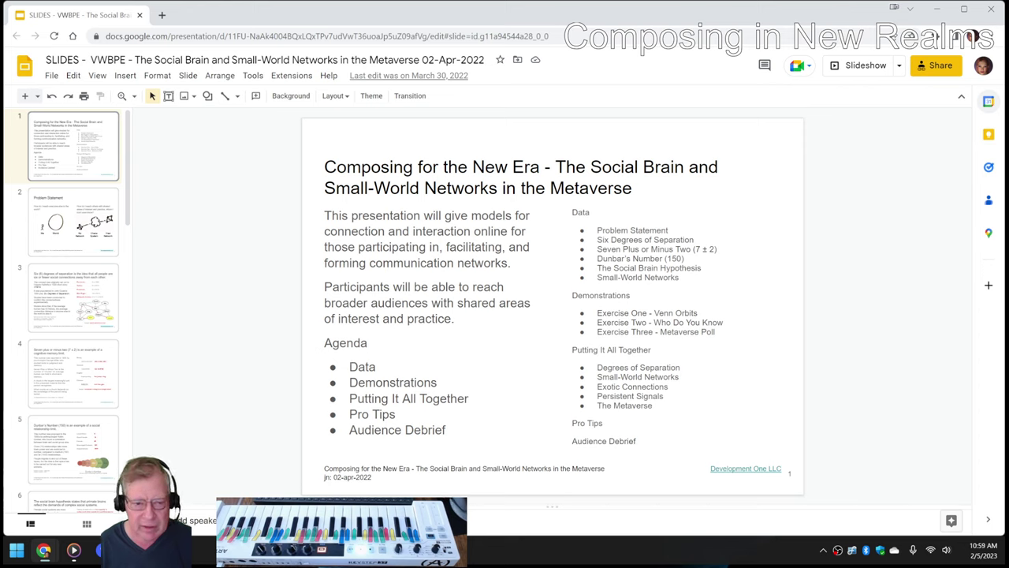
mouse_move(59, 556)
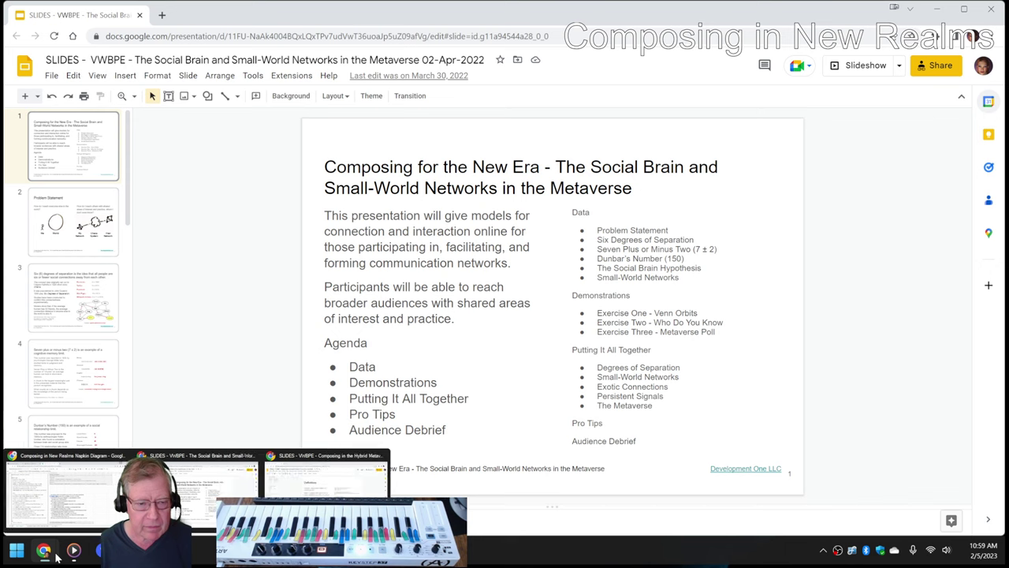
click(324, 479)
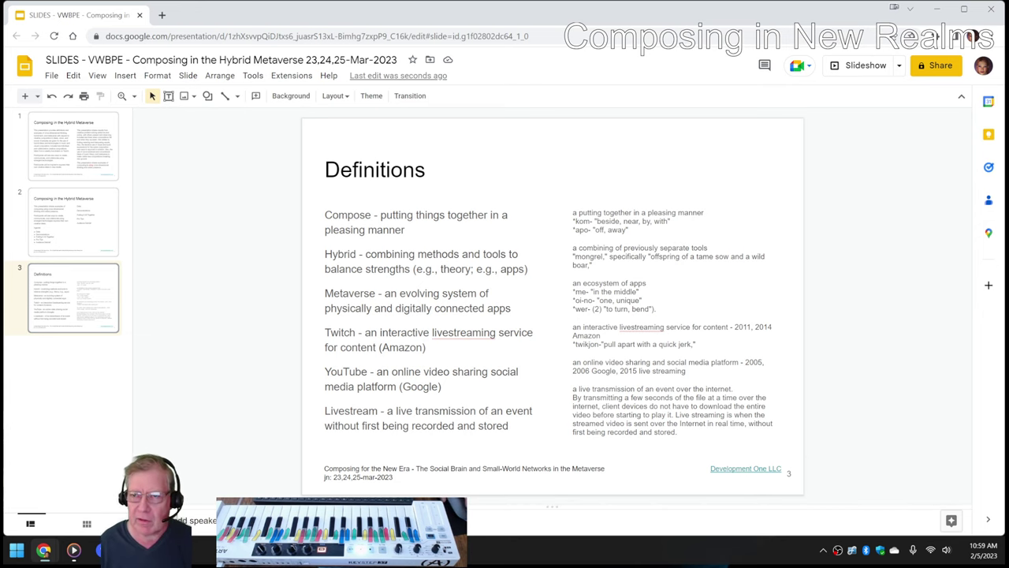
click(945, 11)
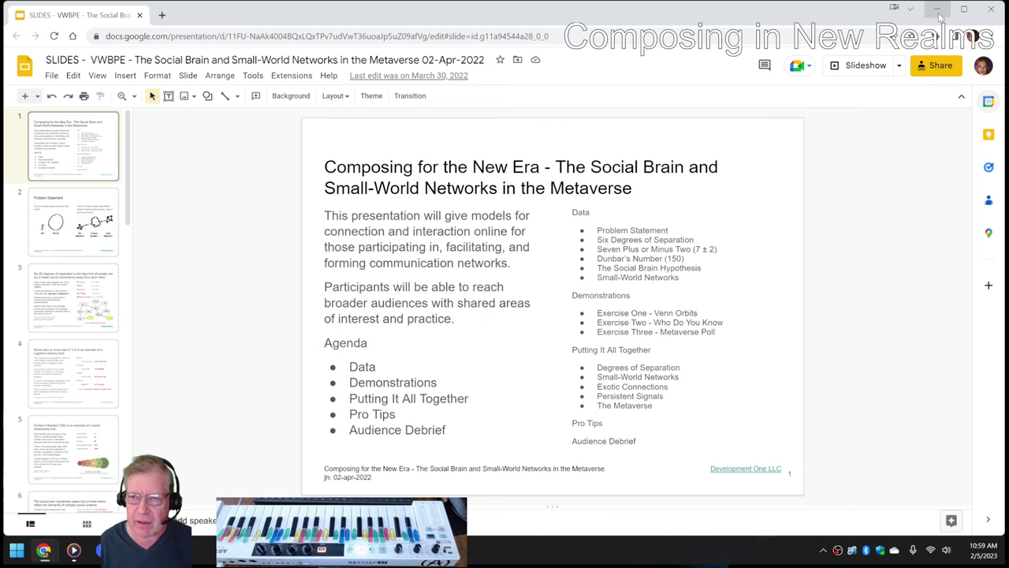
click(938, 10)
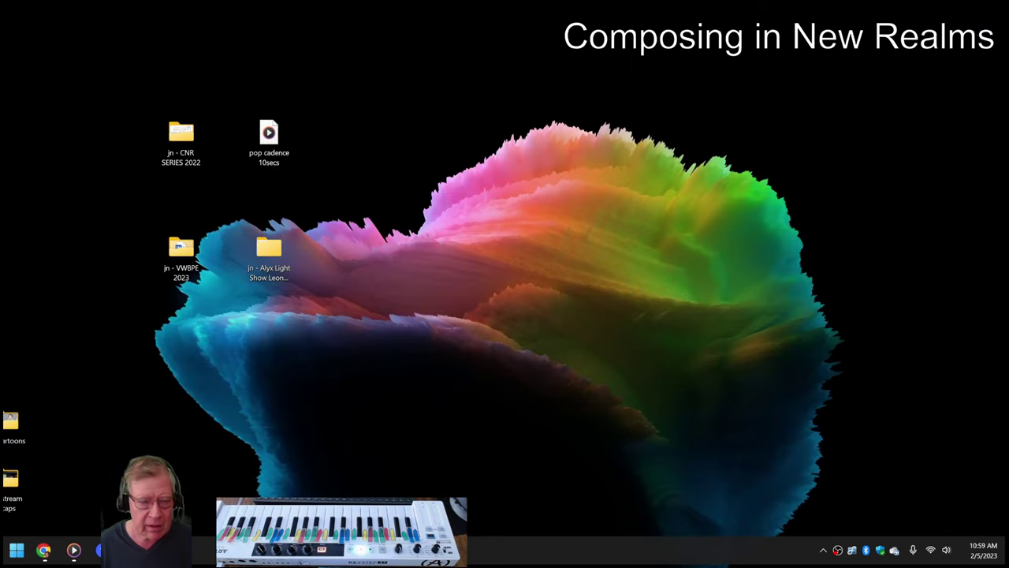
mouse_move(43, 549)
click(49, 506)
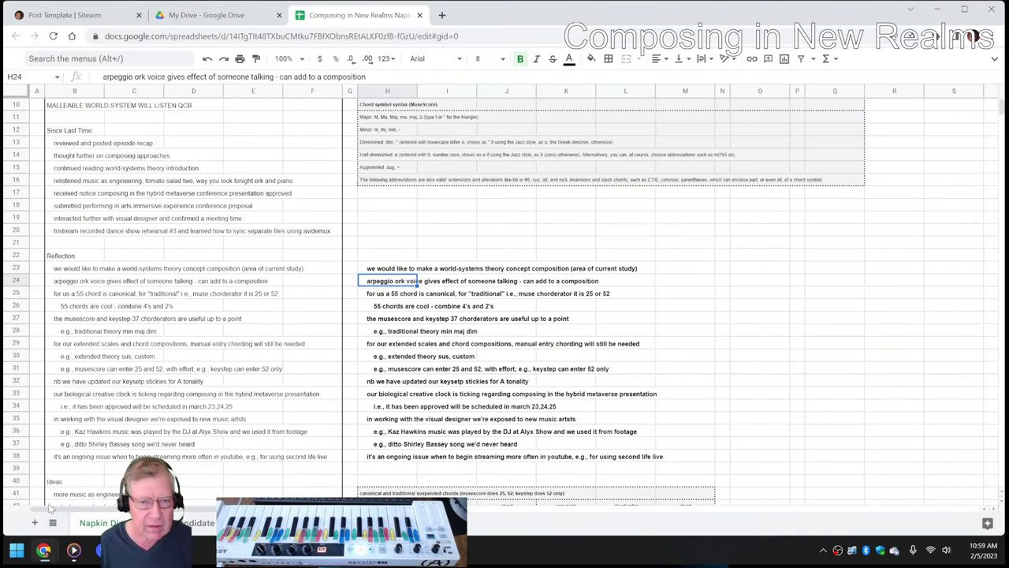
scroll(134, 365, down, 3)
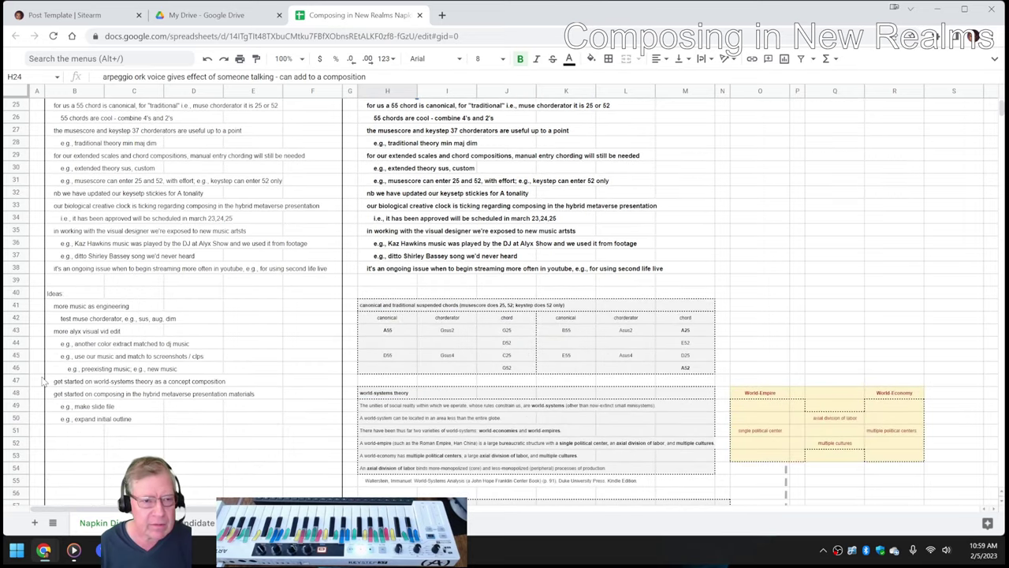
scroll(52, 377, down, 5)
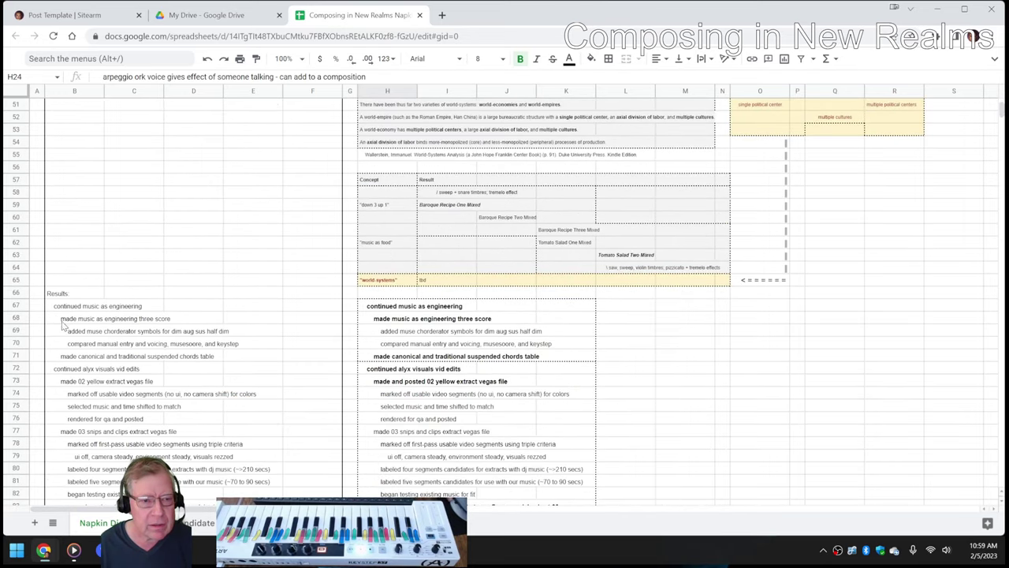
scroll(63, 310, down, 6)
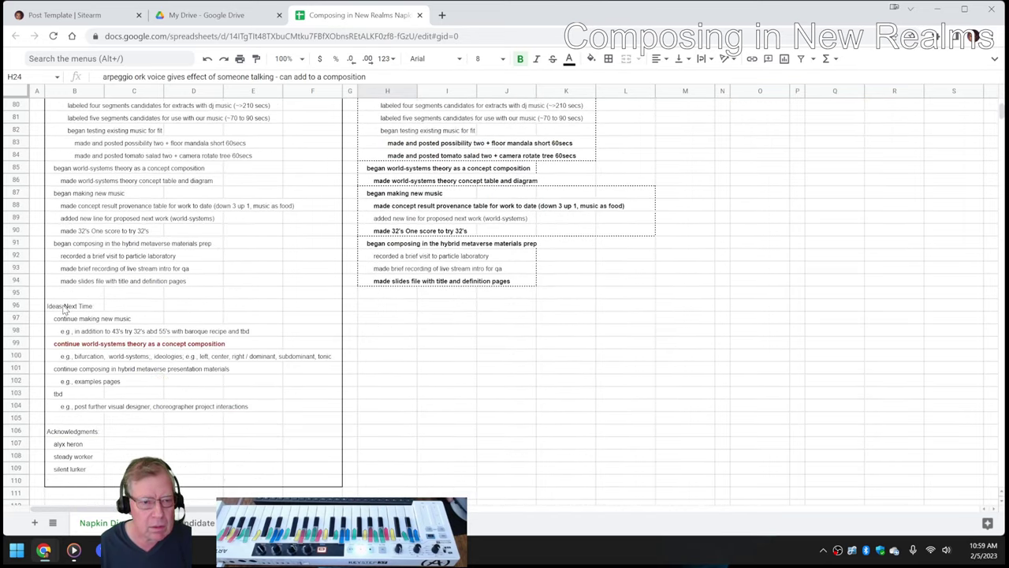
click(62, 320)
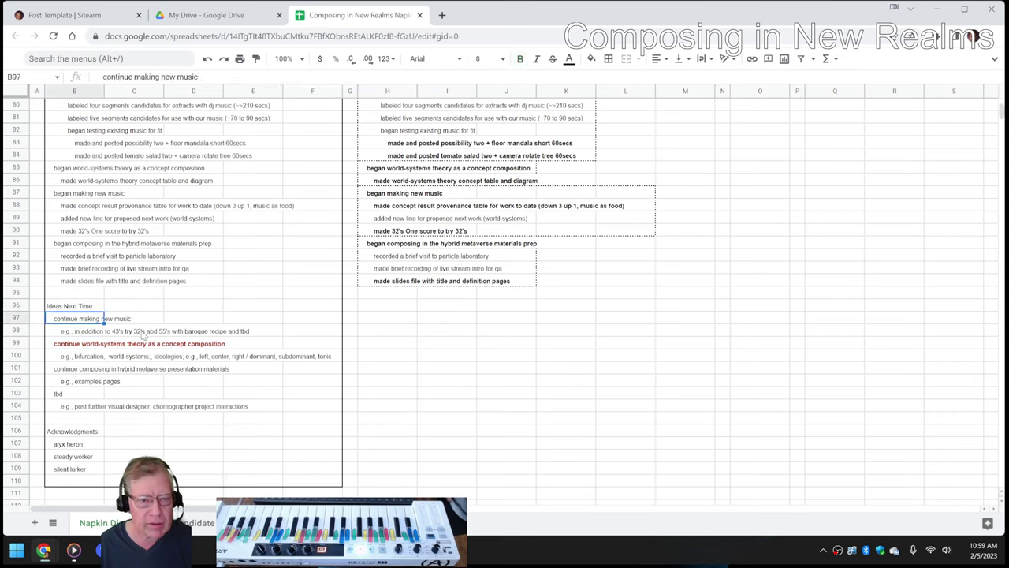
click(80, 347)
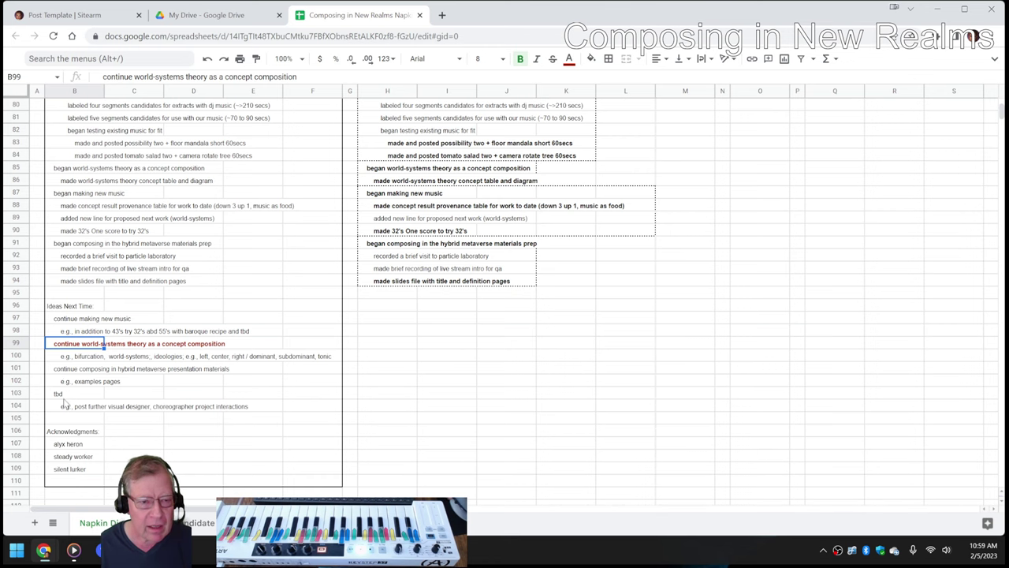
click(58, 371)
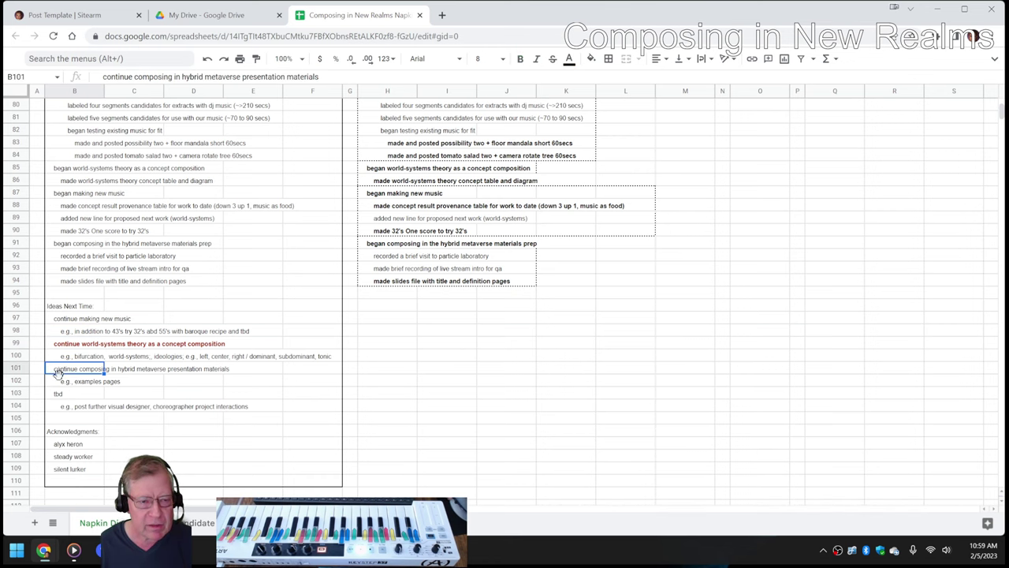
scroll(802, 366, up, 12)
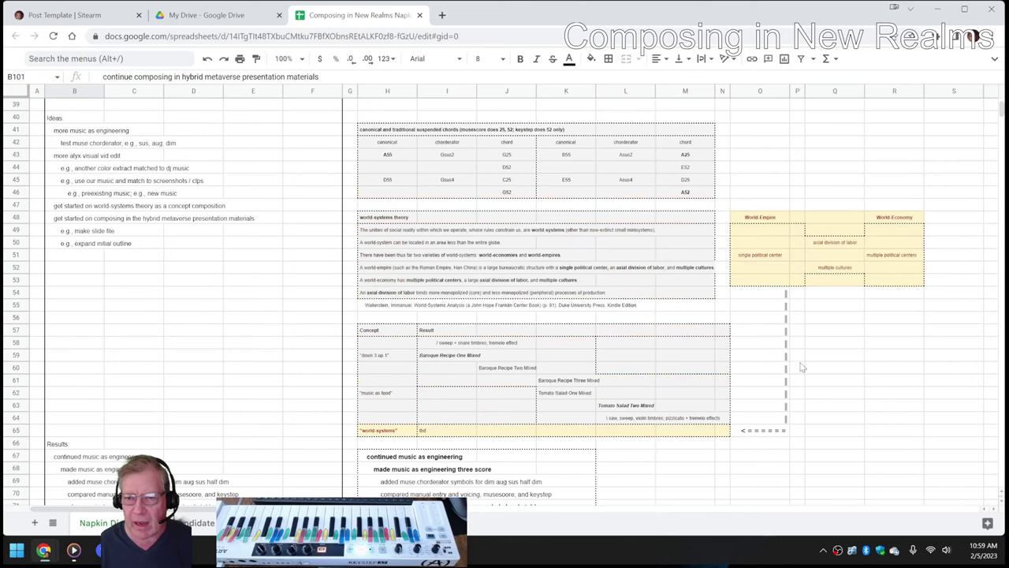
click(302, 60)
click(290, 178)
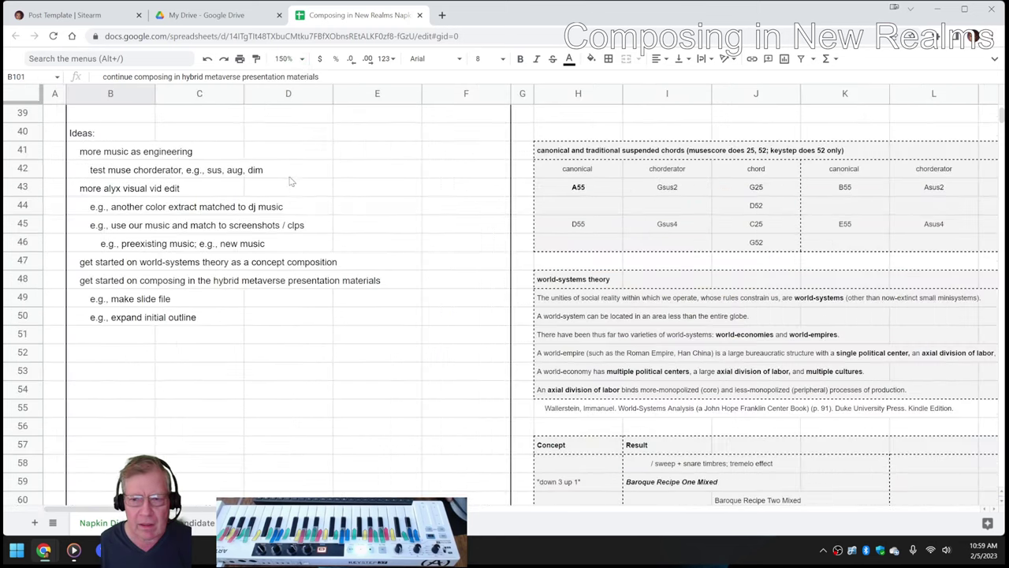
scroll(142, 508, right, 3)
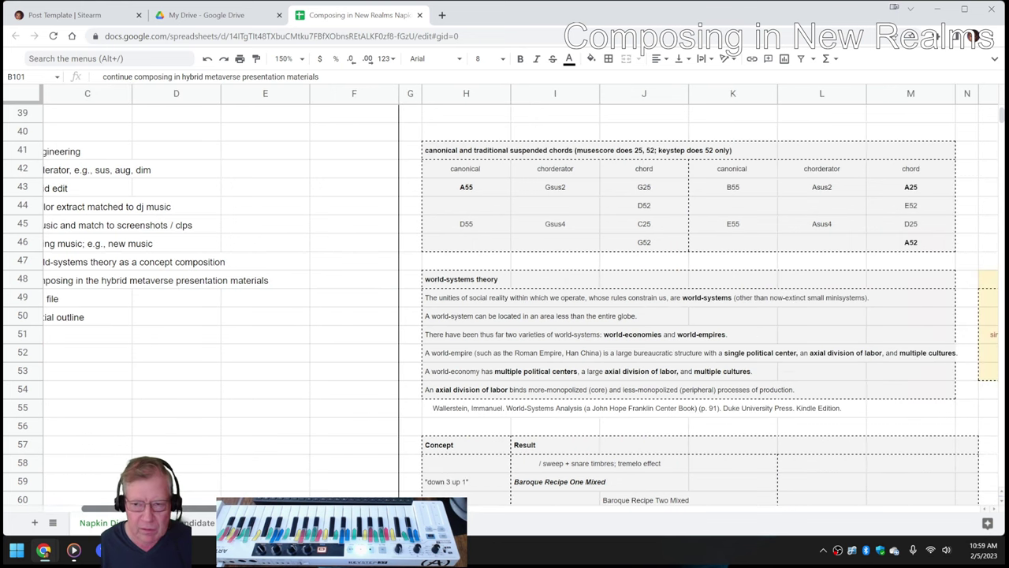
scroll(142, 508, right, 5)
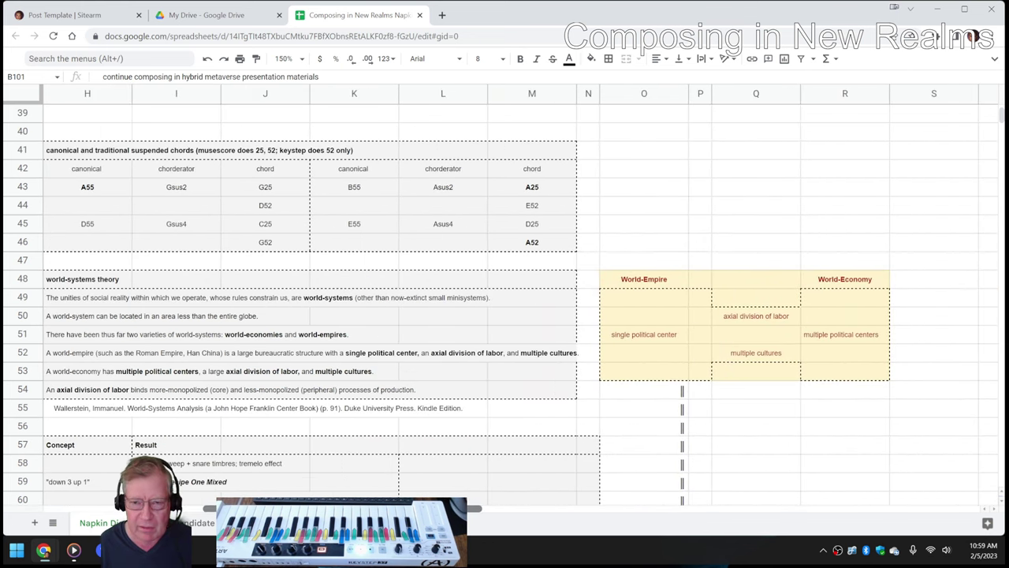
scroll(453, 439, down, 3)
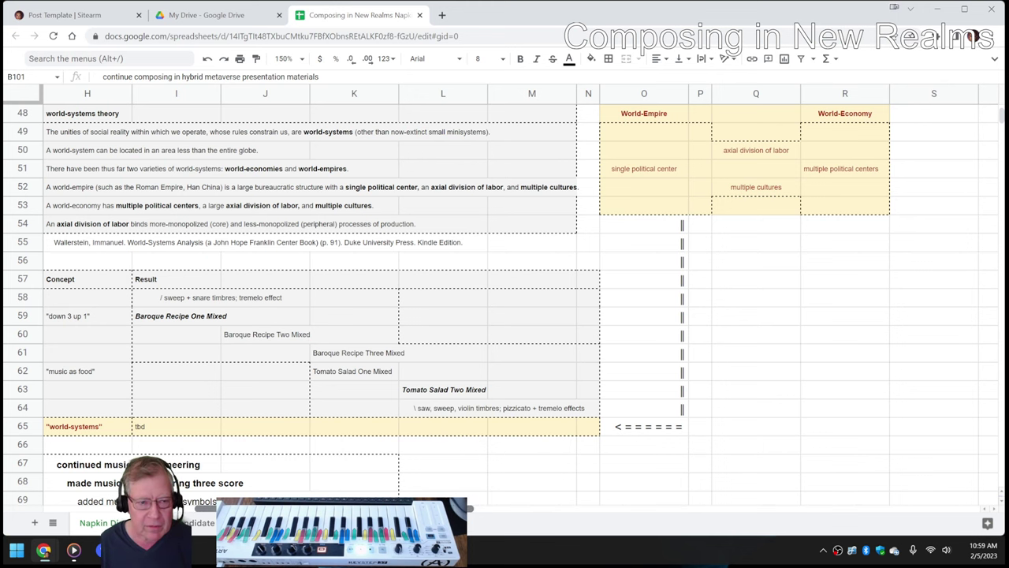
scroll(471, 509, left, 2)
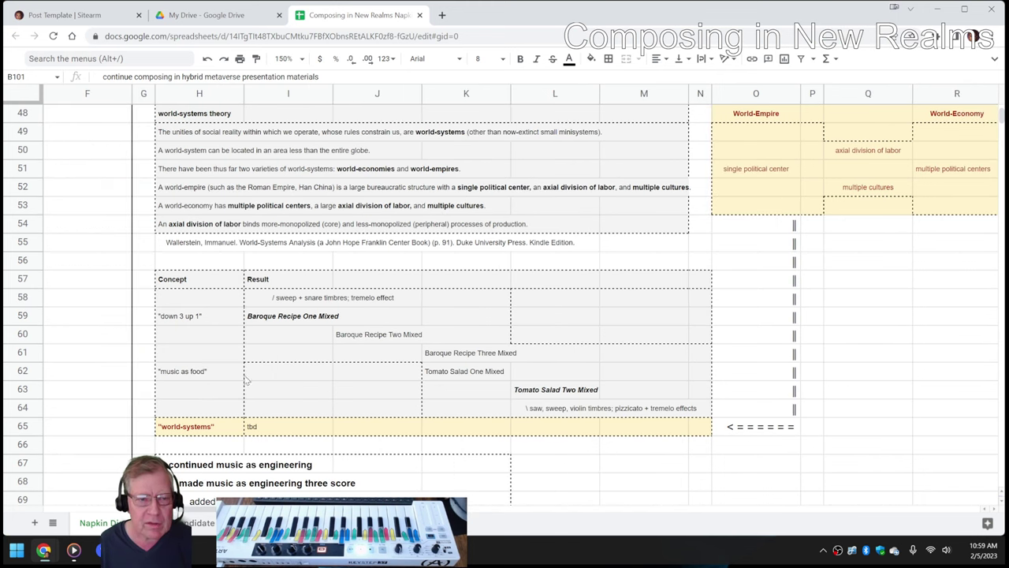
click(221, 379)
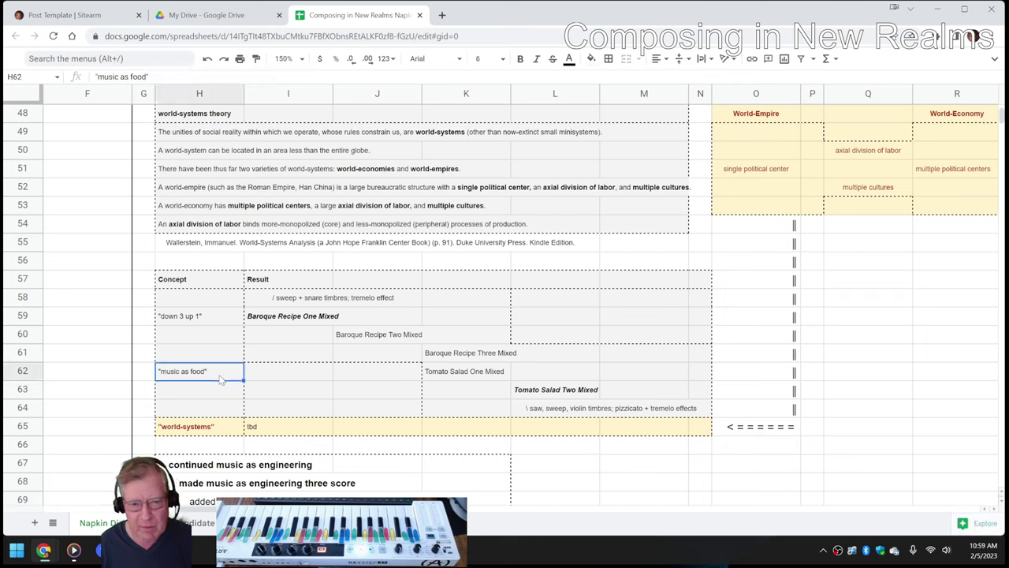
click(202, 320)
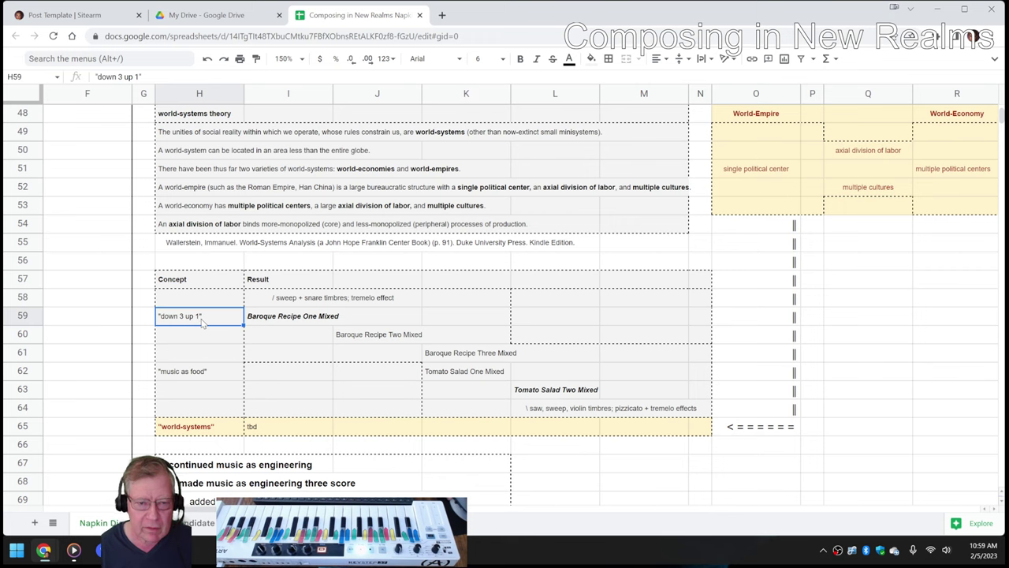
click(272, 321)
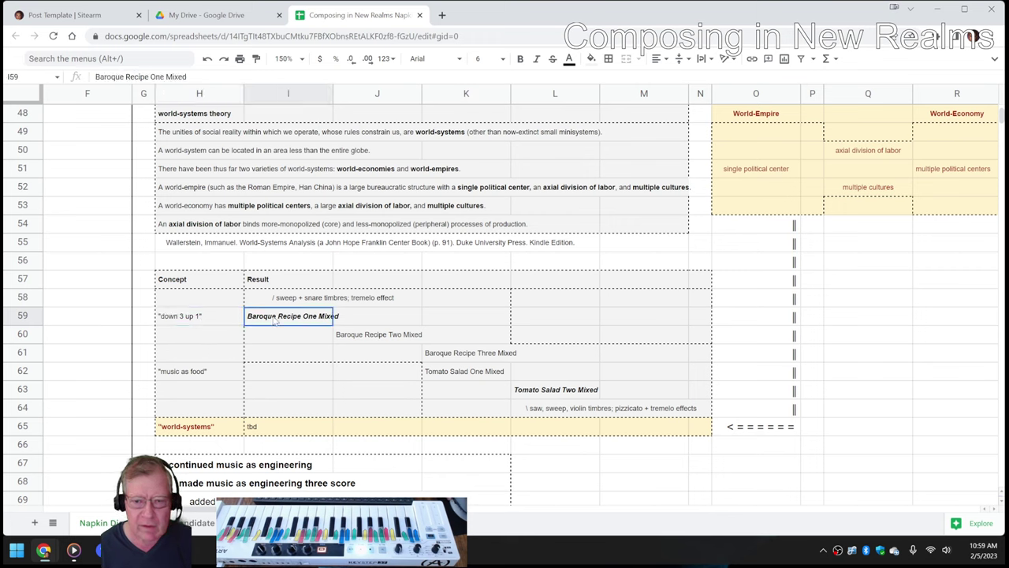
click(226, 430)
click(259, 429)
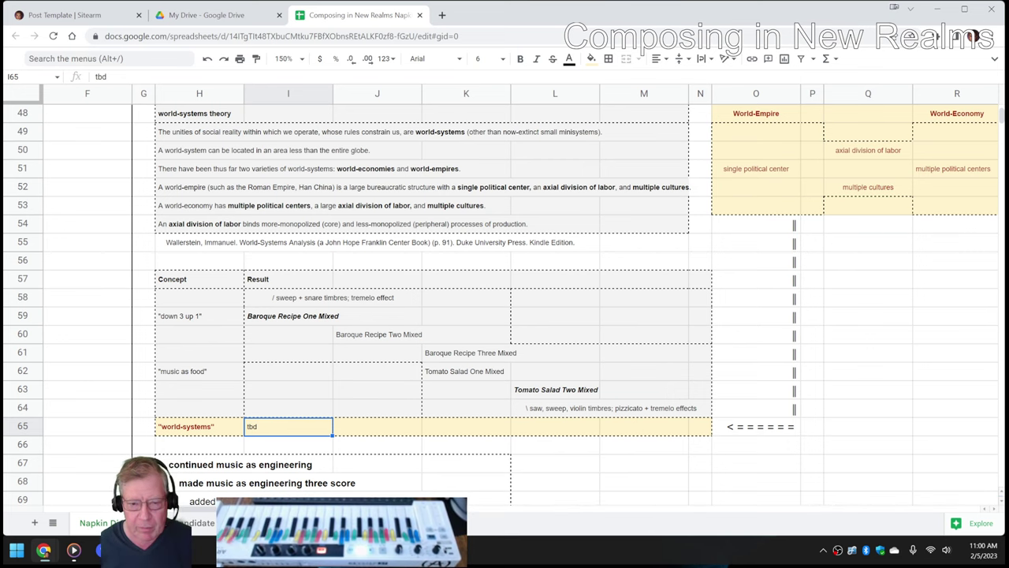
scroll(554, 375, right, 3)
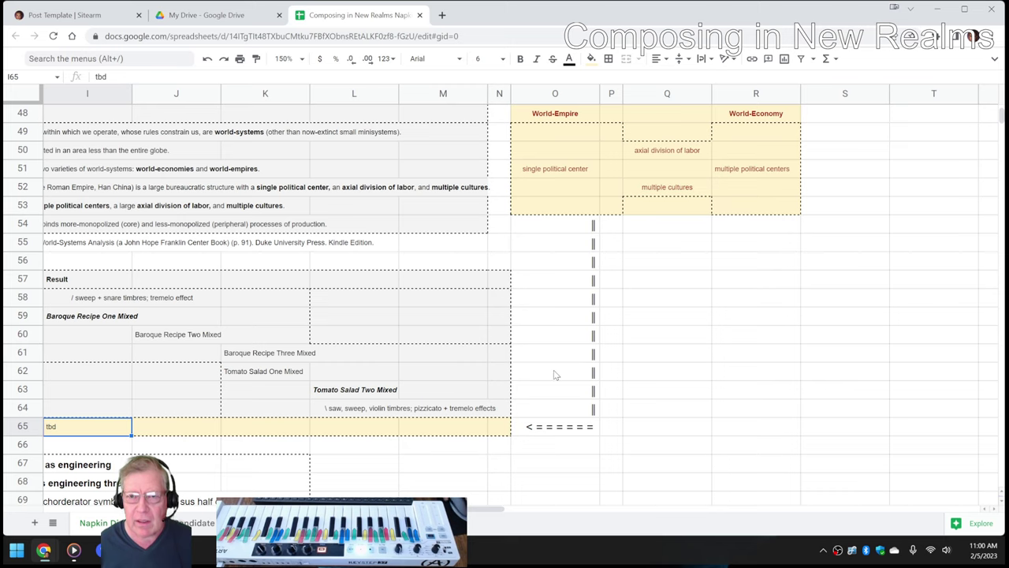
scroll(554, 376, up, 2)
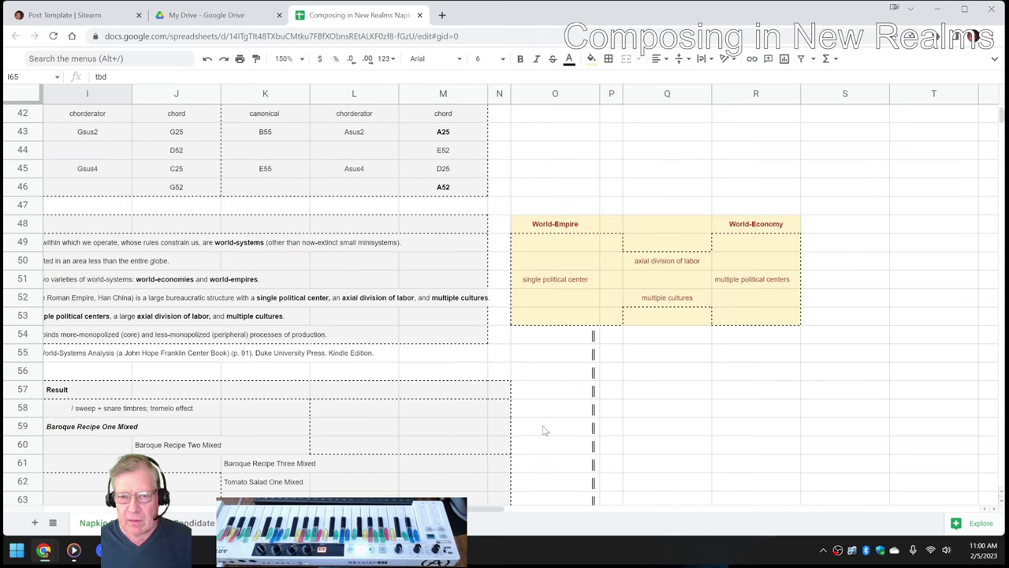
click(564, 230)
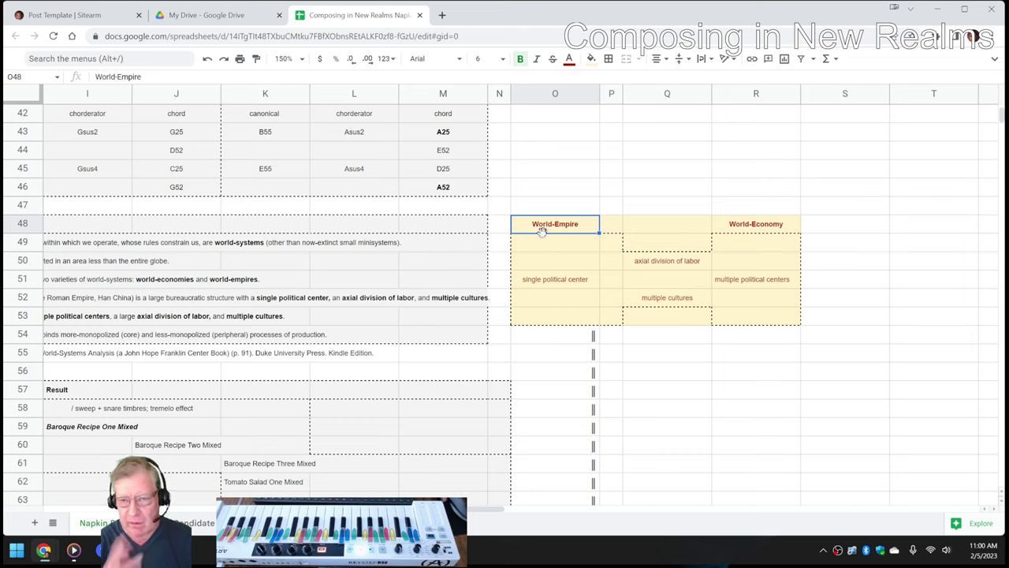
click(753, 230)
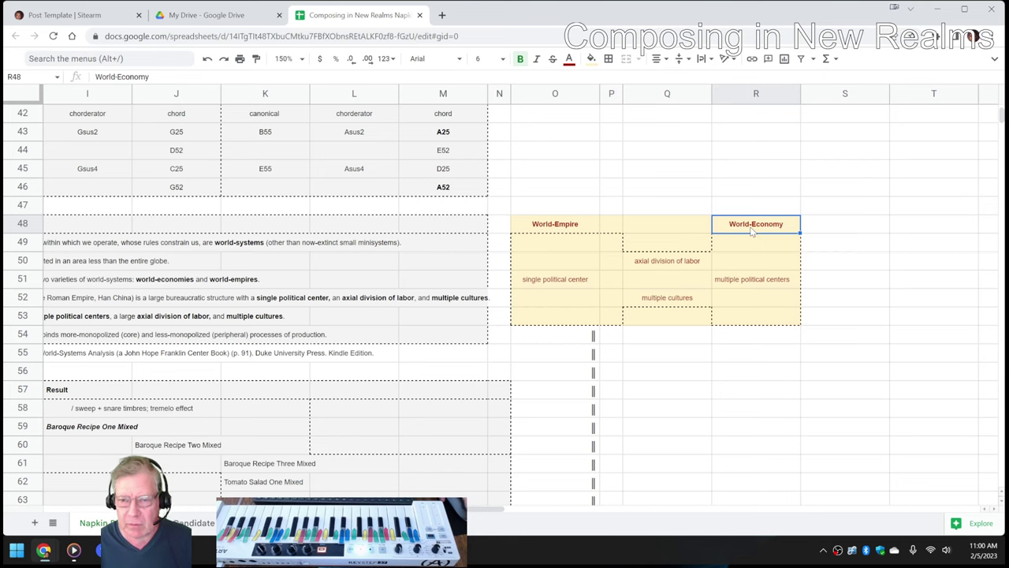
click(674, 263)
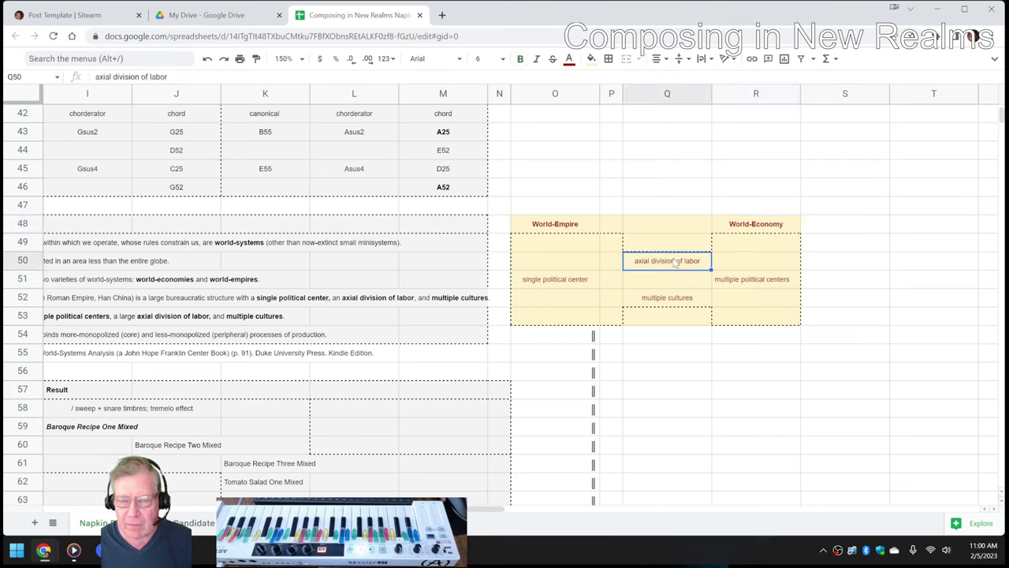
click(654, 304)
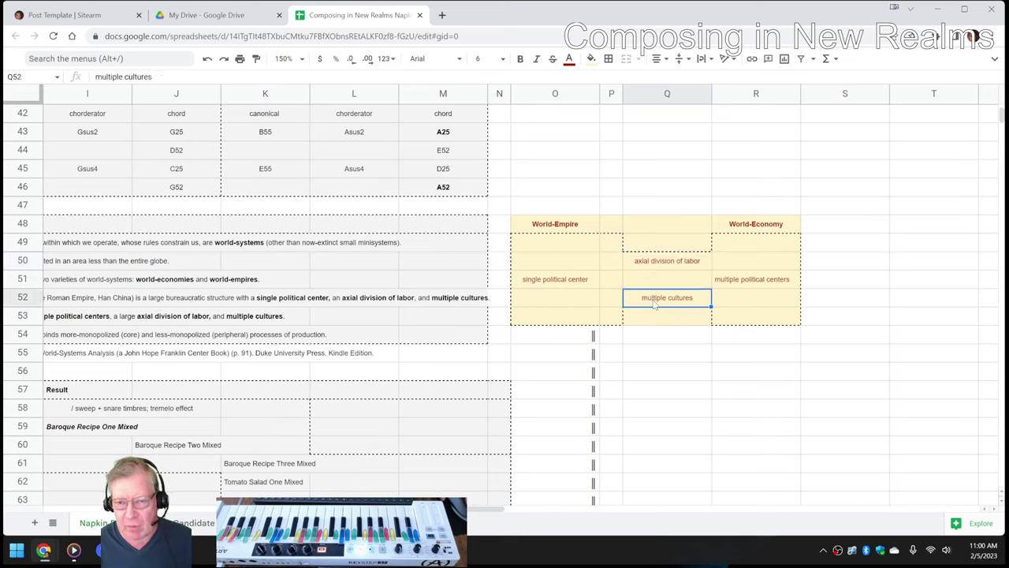
click(566, 285)
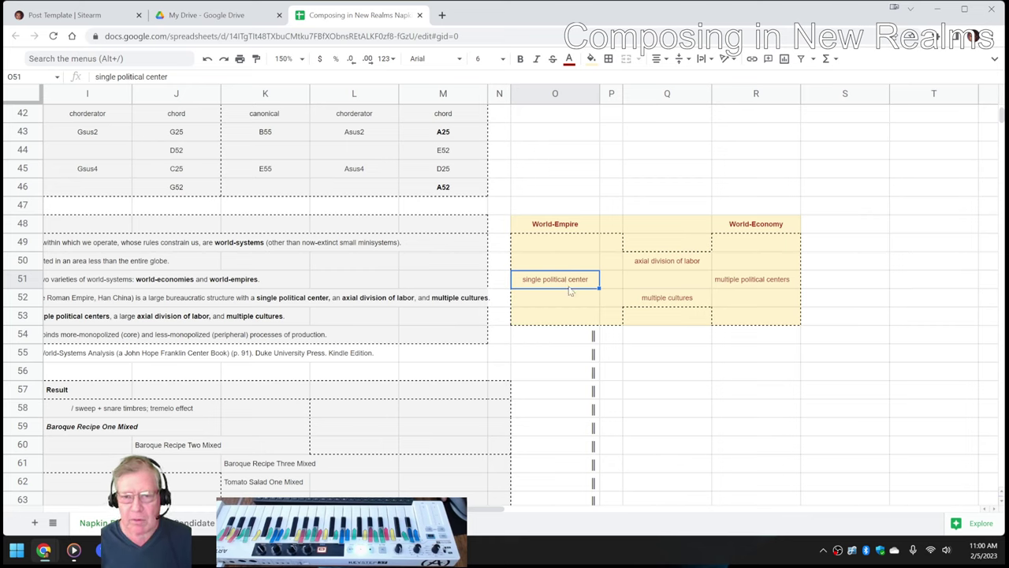
click(656, 300)
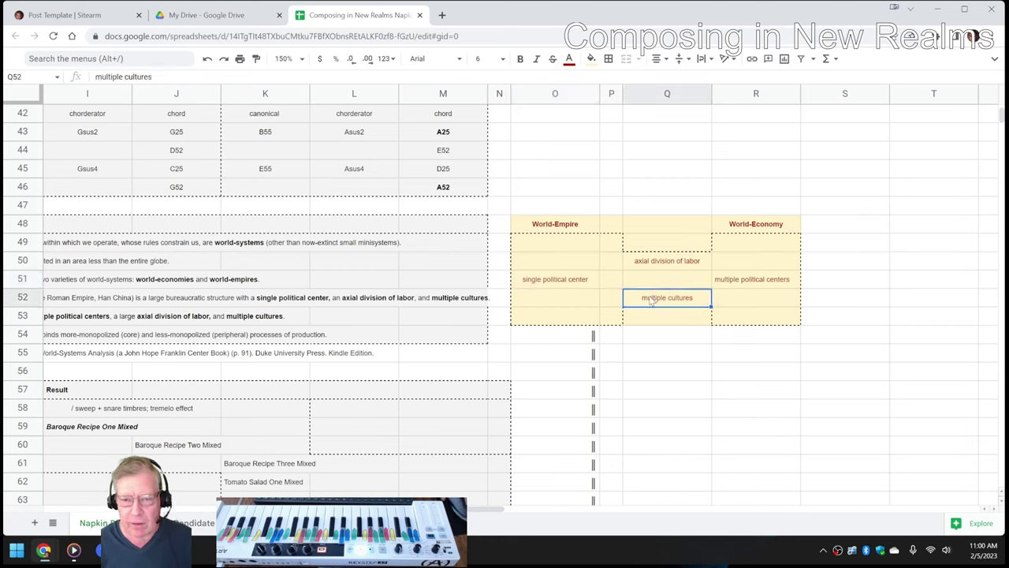
click(743, 286)
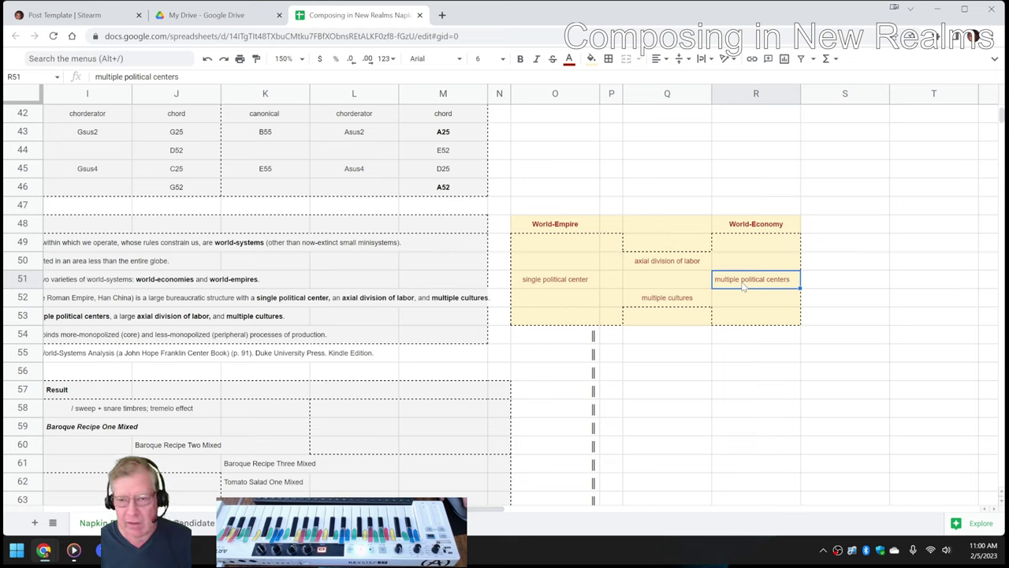
click(706, 265)
click(692, 303)
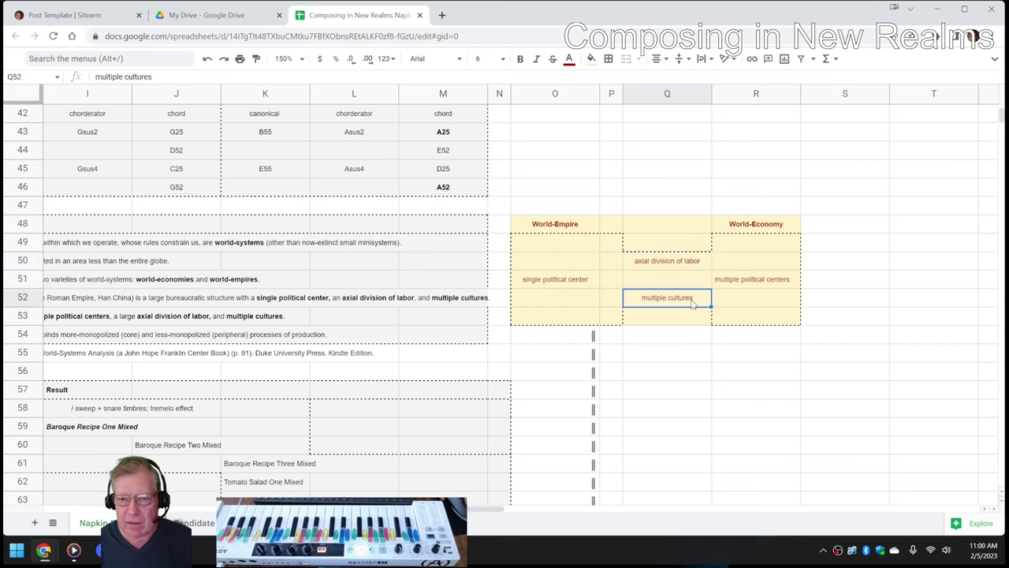
click(733, 286)
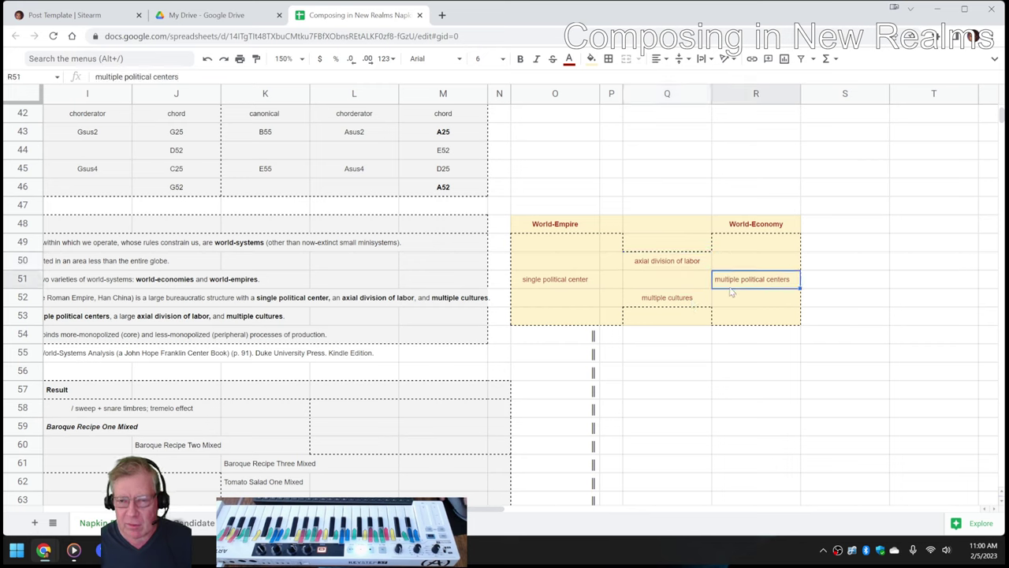
click(695, 303)
click(734, 285)
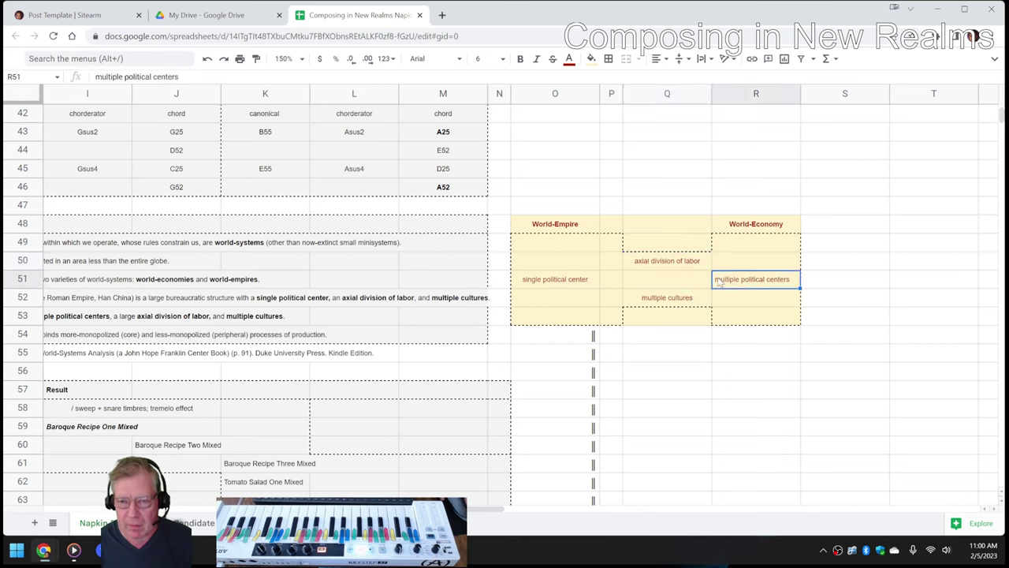
click(686, 267)
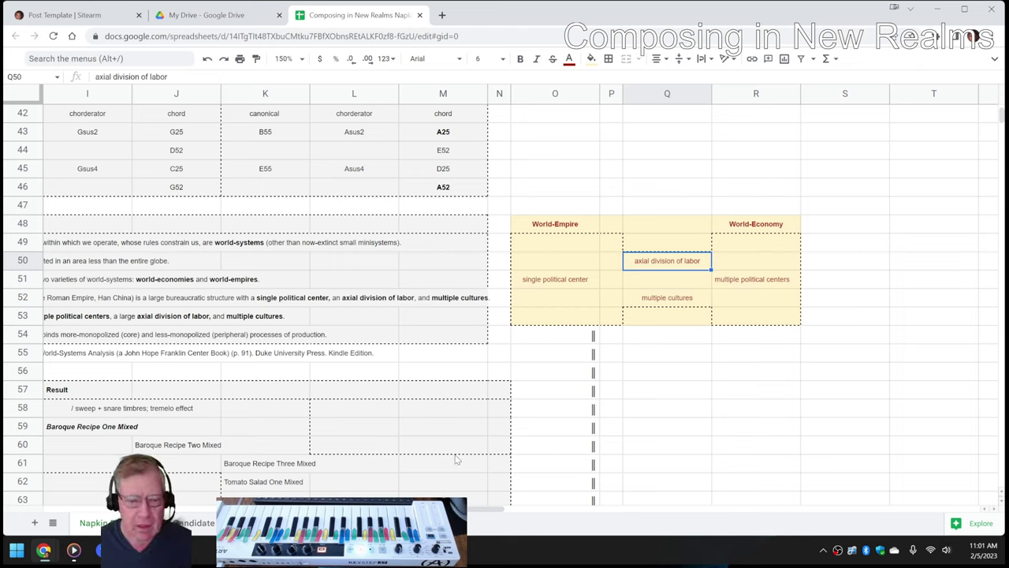
scroll(319, 403, down, 2)
scroll(319, 404, down, 1)
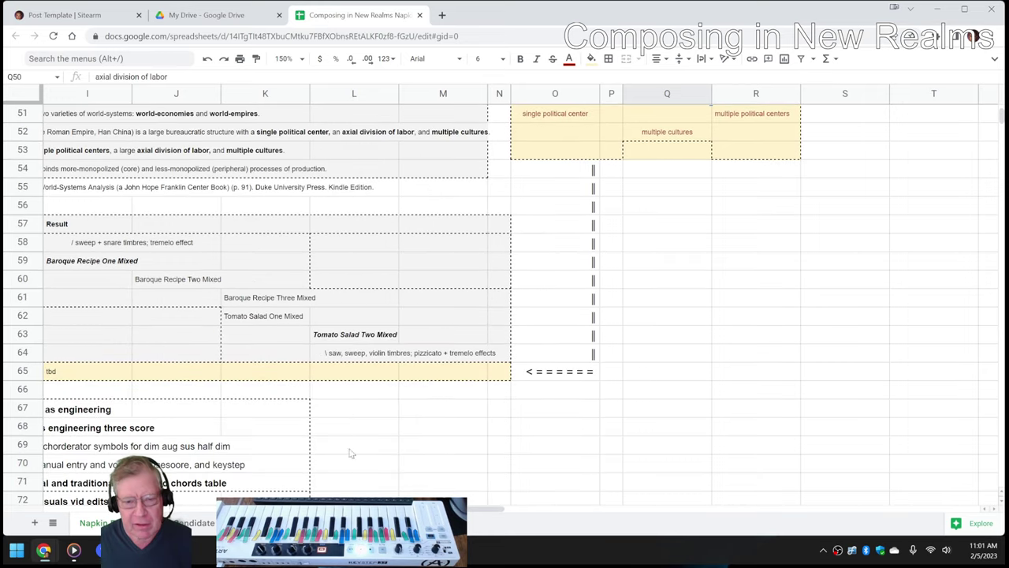
- Scroll down to the Acknowledgments list and insert a blank row above row 110
drag(484, 508, 191, 533)
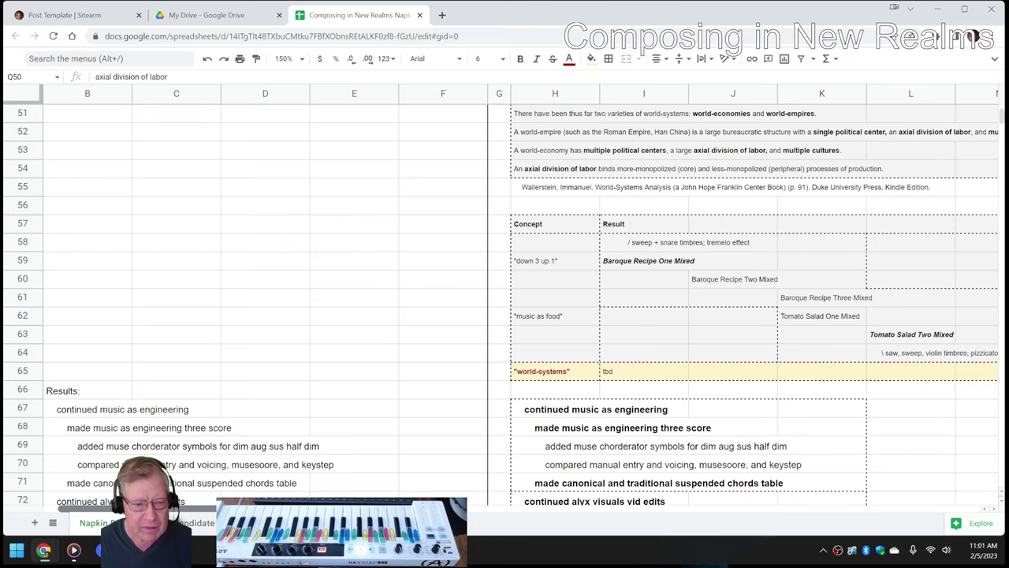
scroll(200, 466, down, 9)
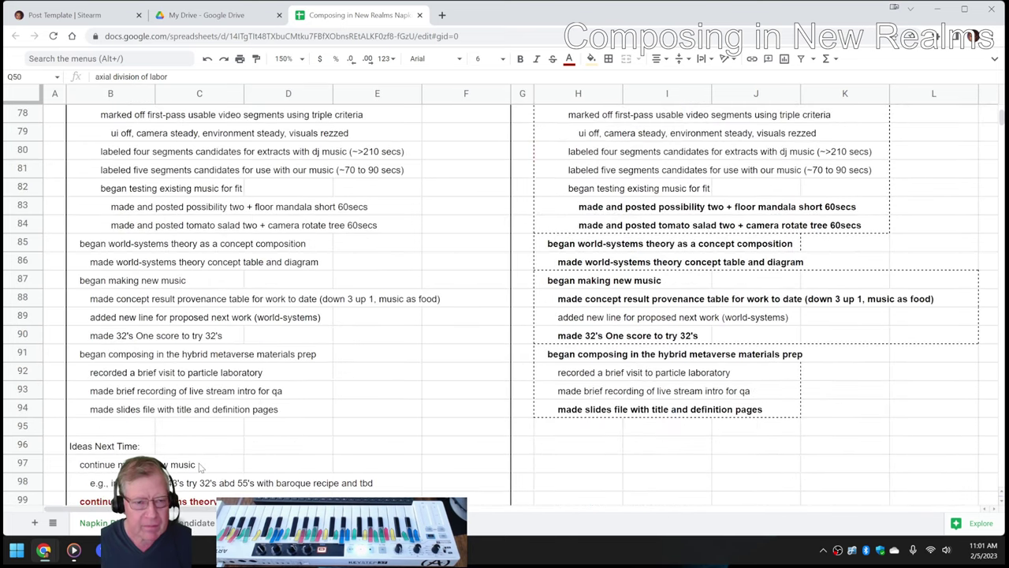
scroll(199, 466, down, 7)
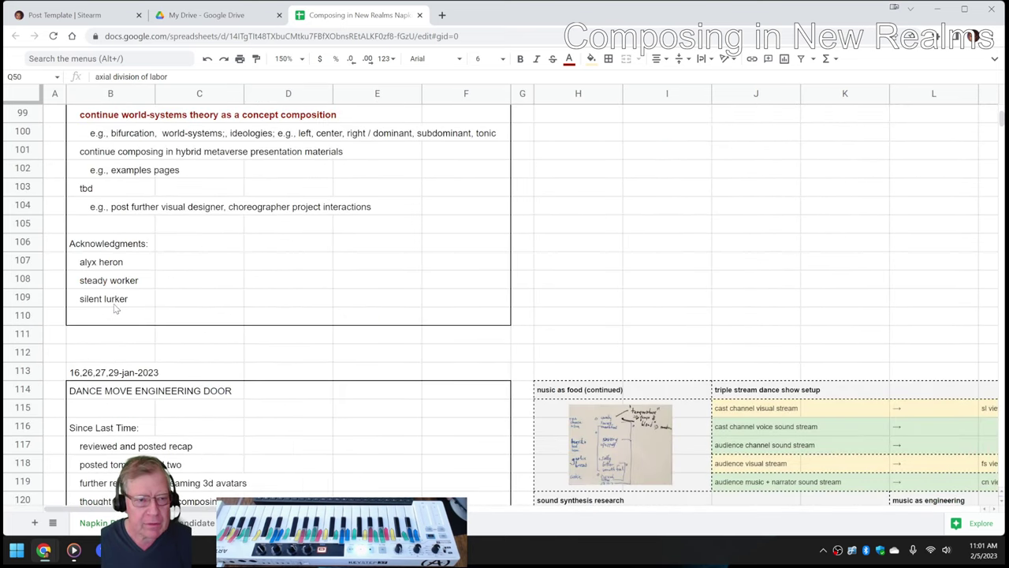
right_click(24, 316)
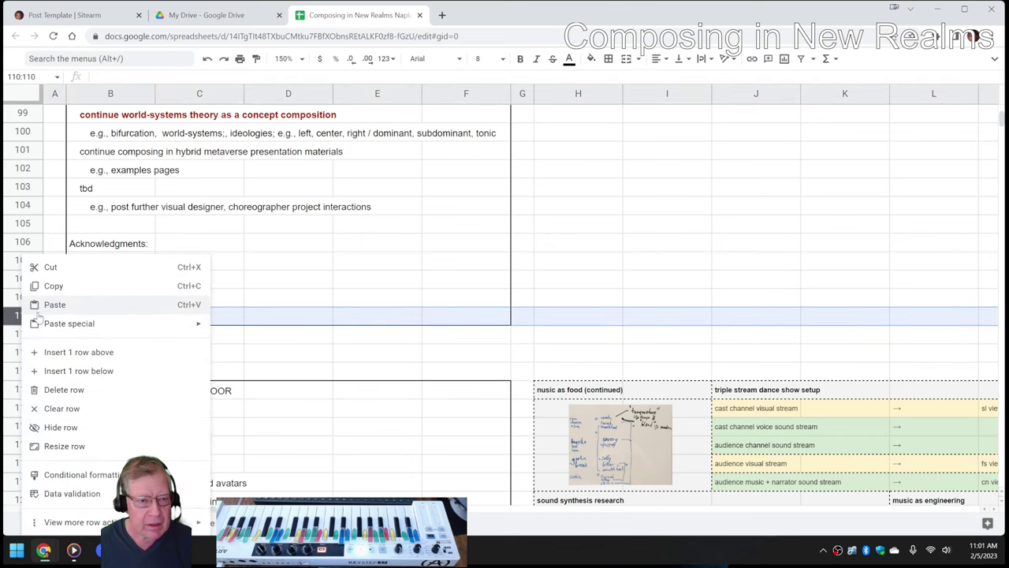
click(72, 351)
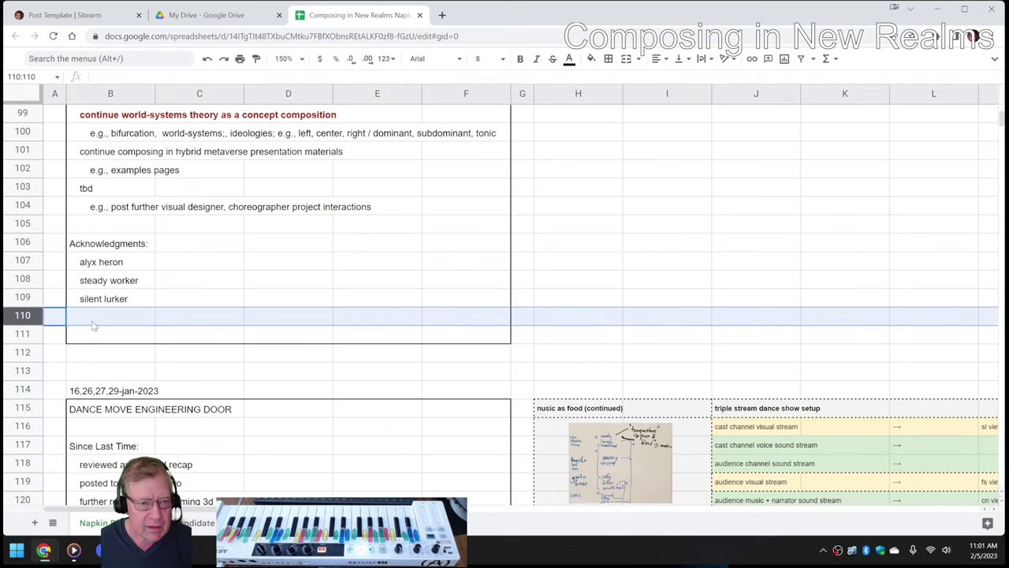
- Enter the new contributor's handle in cell B110
click(92, 320)
key(Return)
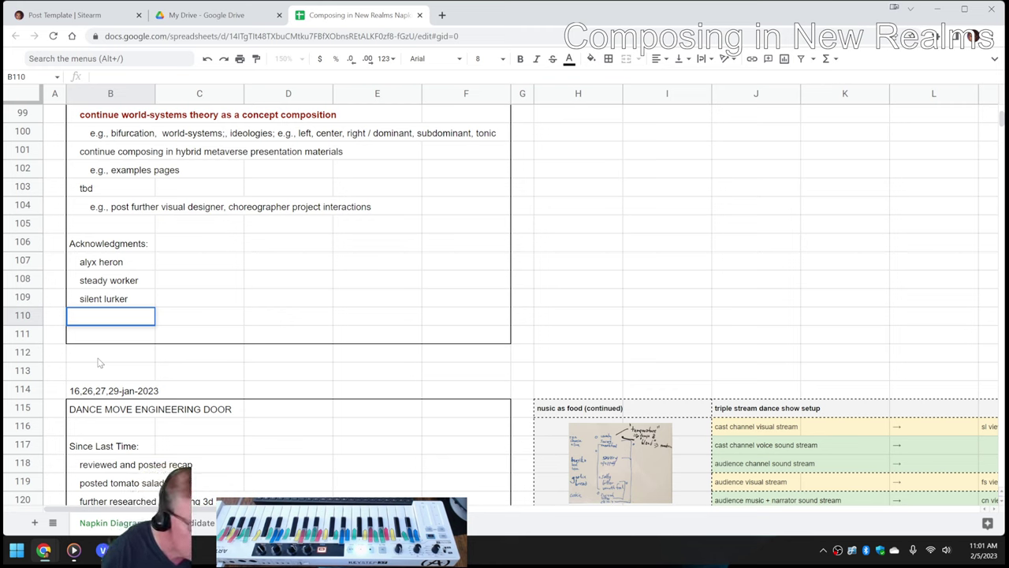
text(torana)
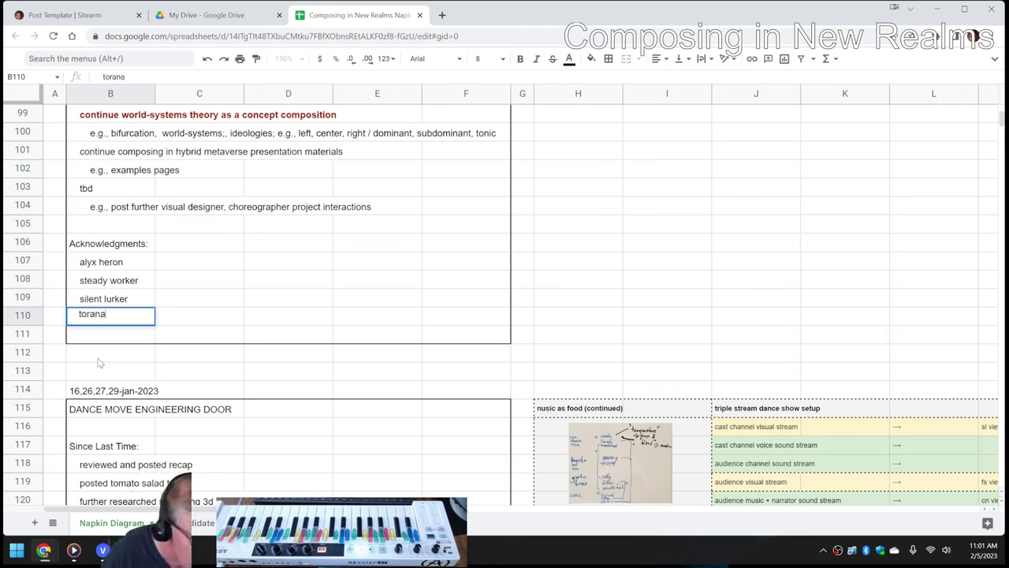
text(do )
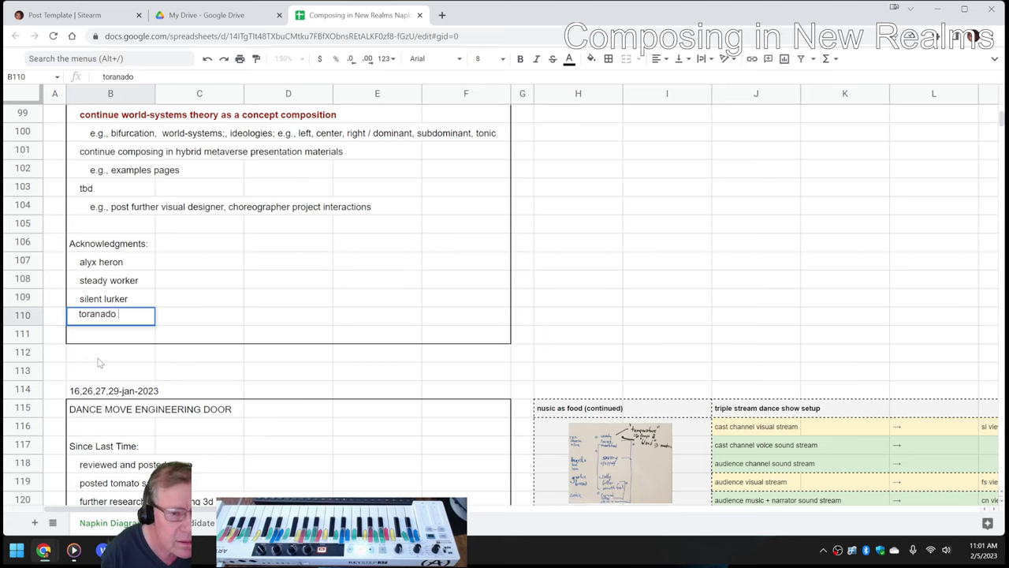
text(or)
key(BackSpace)
key(BackSpace)
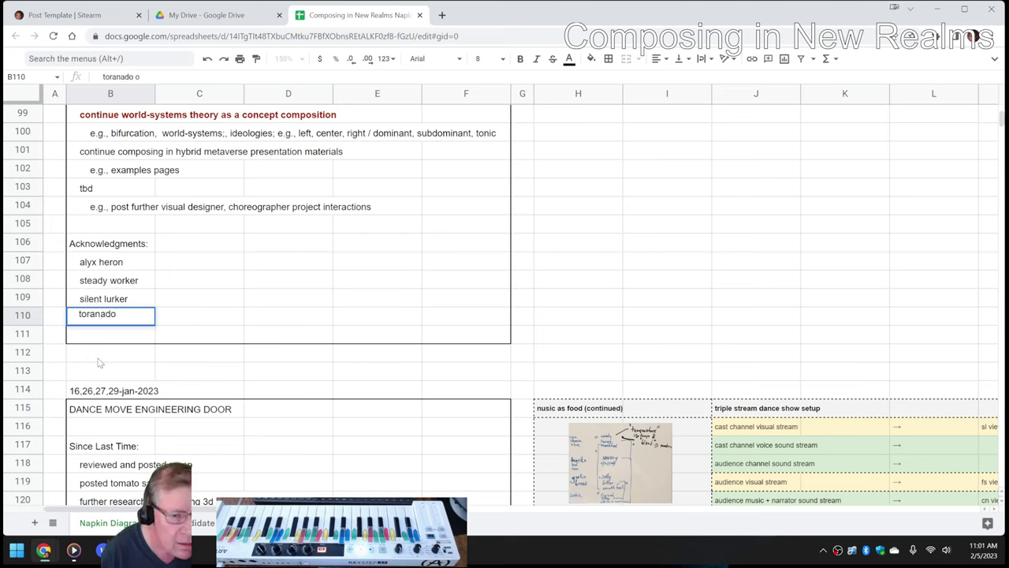
key(BackSpace)
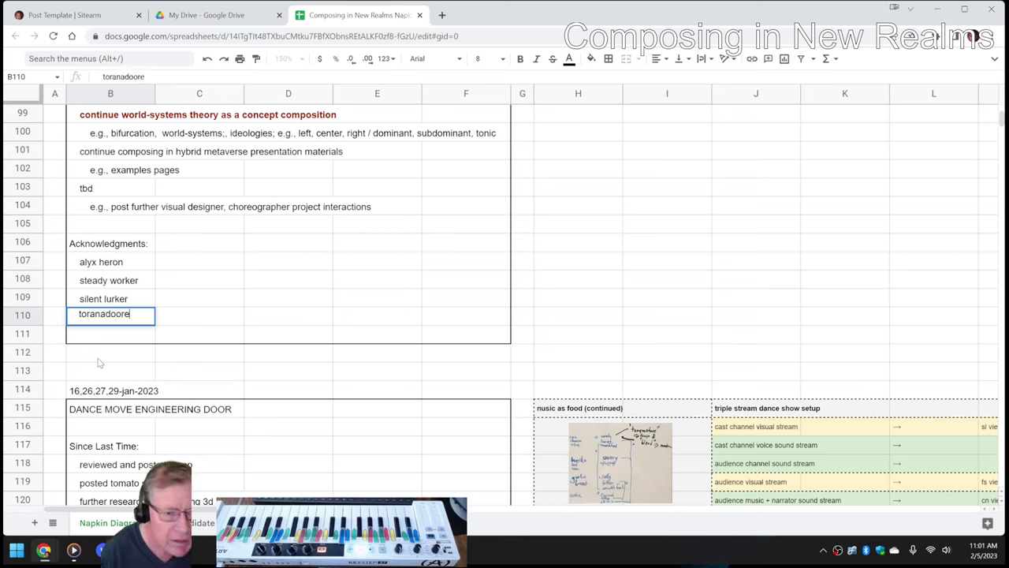
text(orchestr)
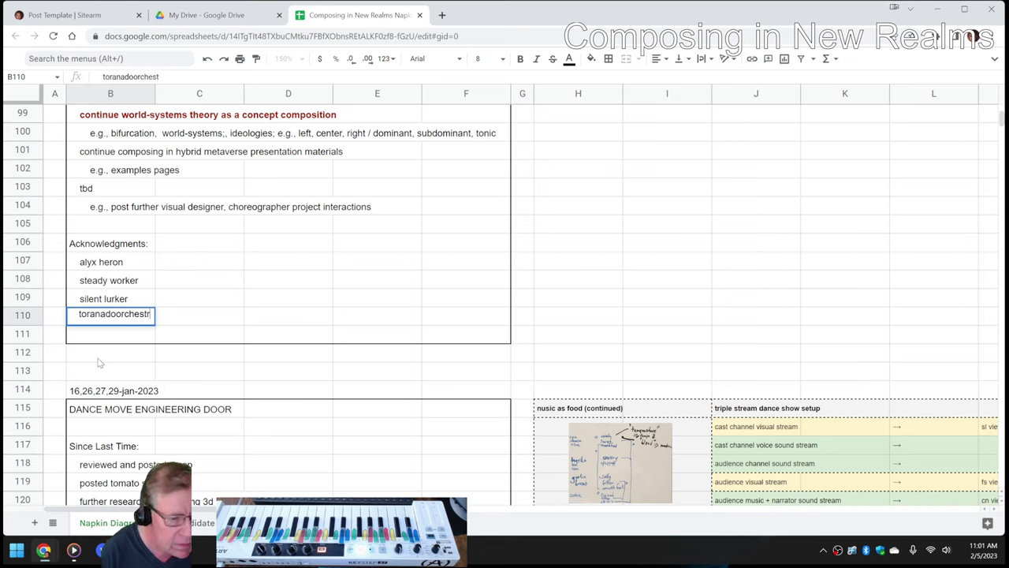
text(a)
key(Return)
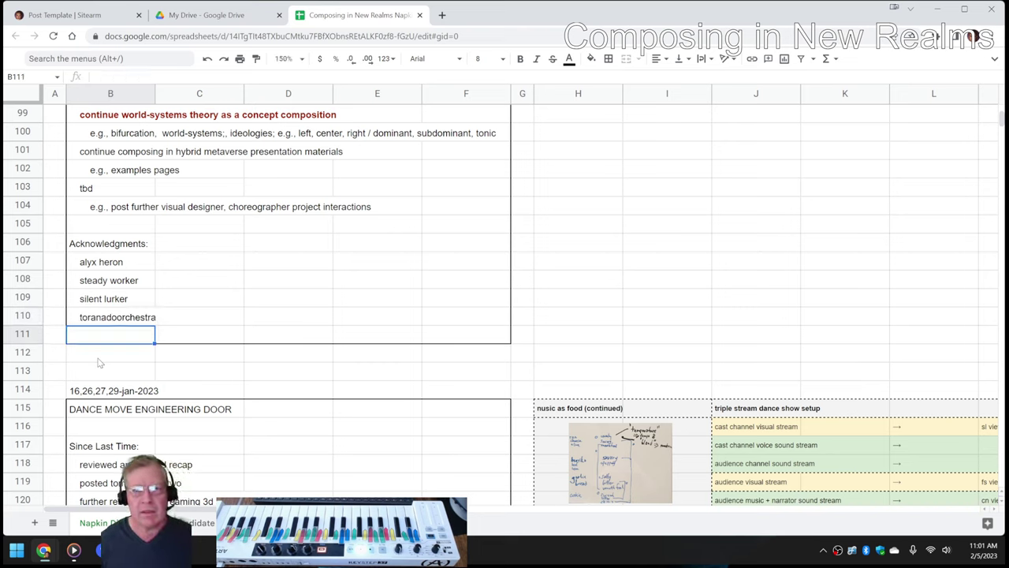